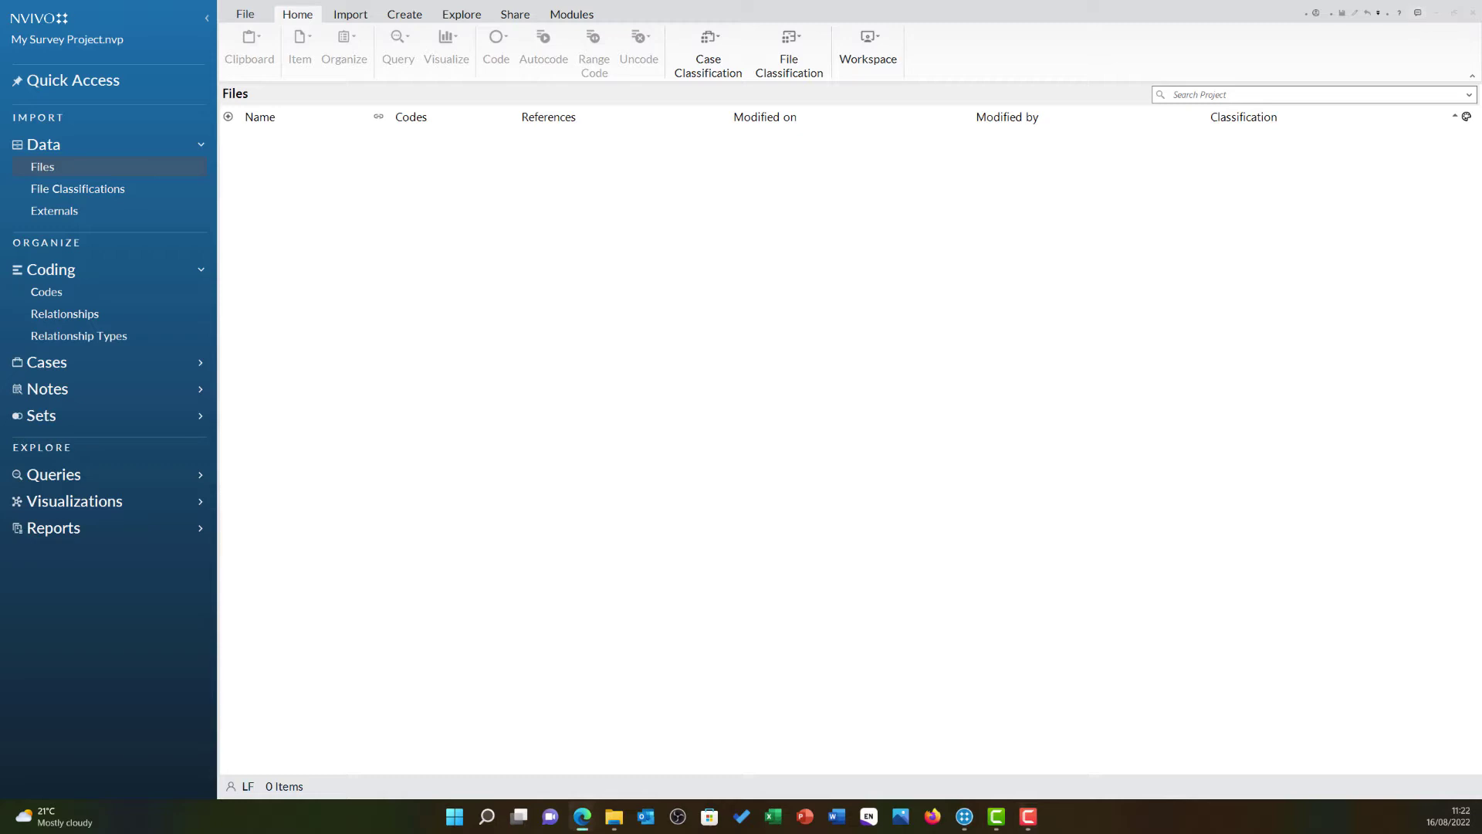
# Maximise the browser and open the assignments survey's Analyse summary with its Export choices listed.
pyautogui.moveTo(553, 298); pyautogui.dragTo(714, 2)
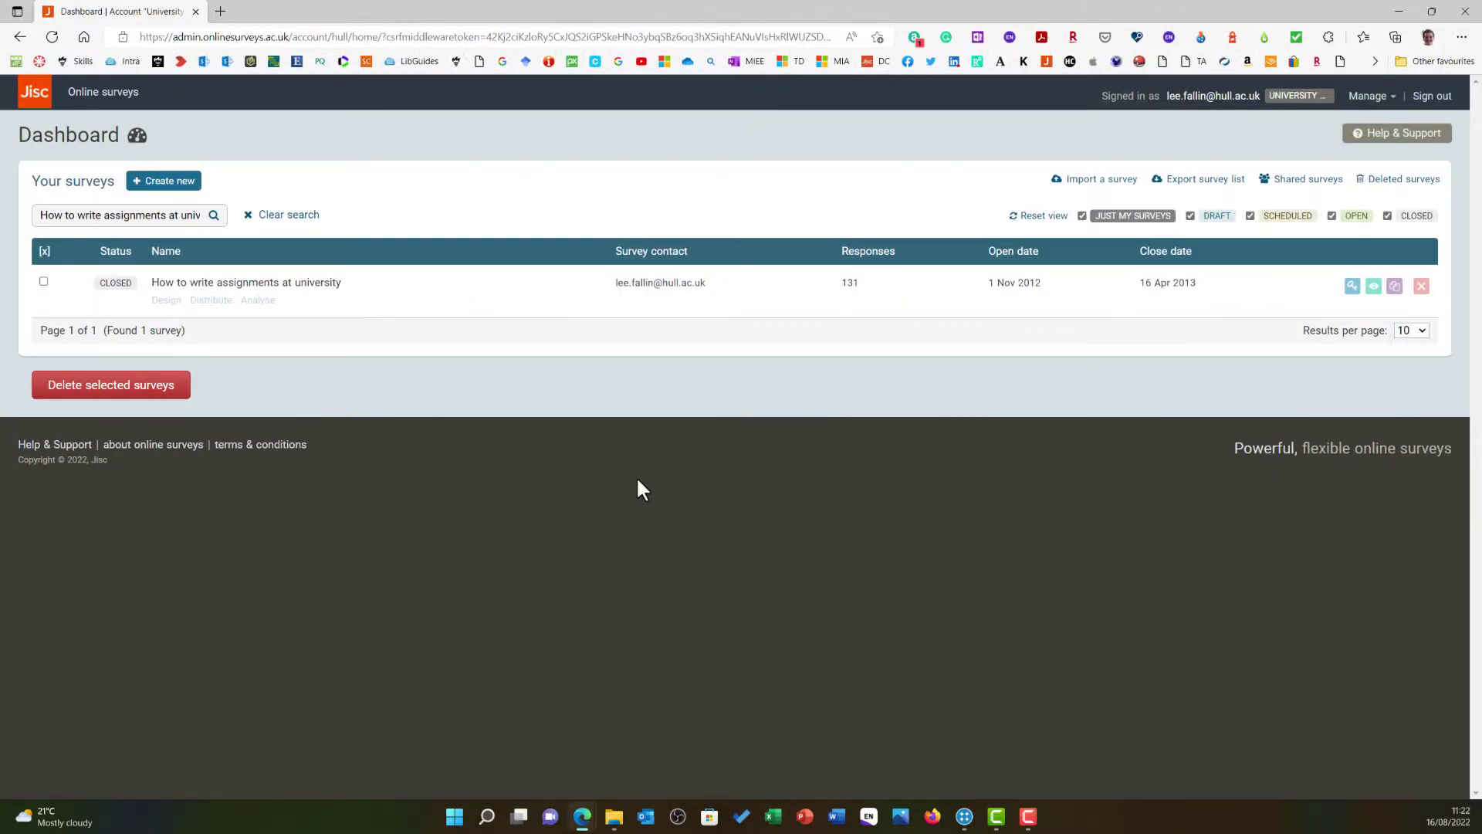
pyautogui.click(264, 305)
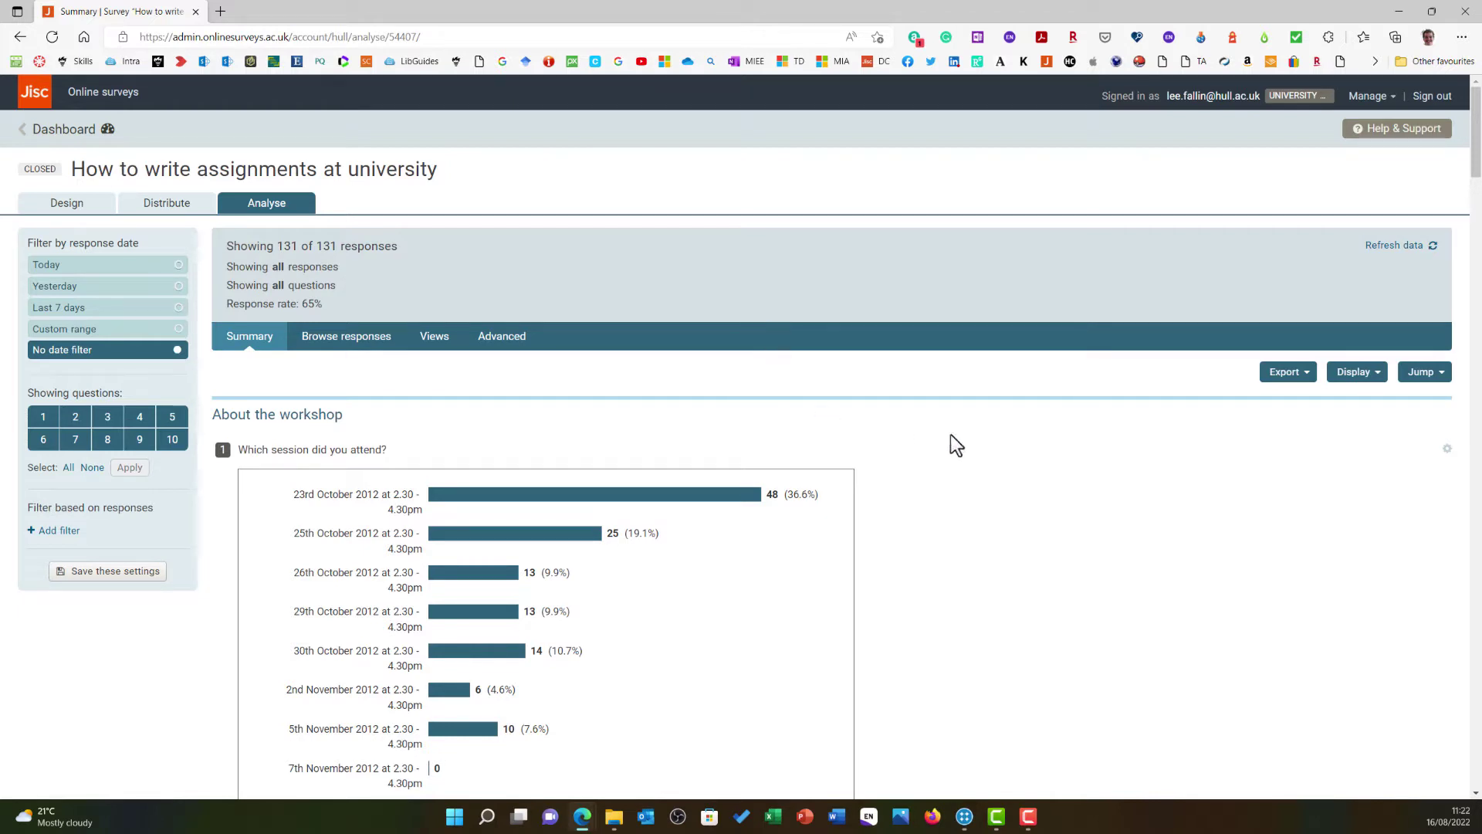
pyautogui.click(1287, 373)
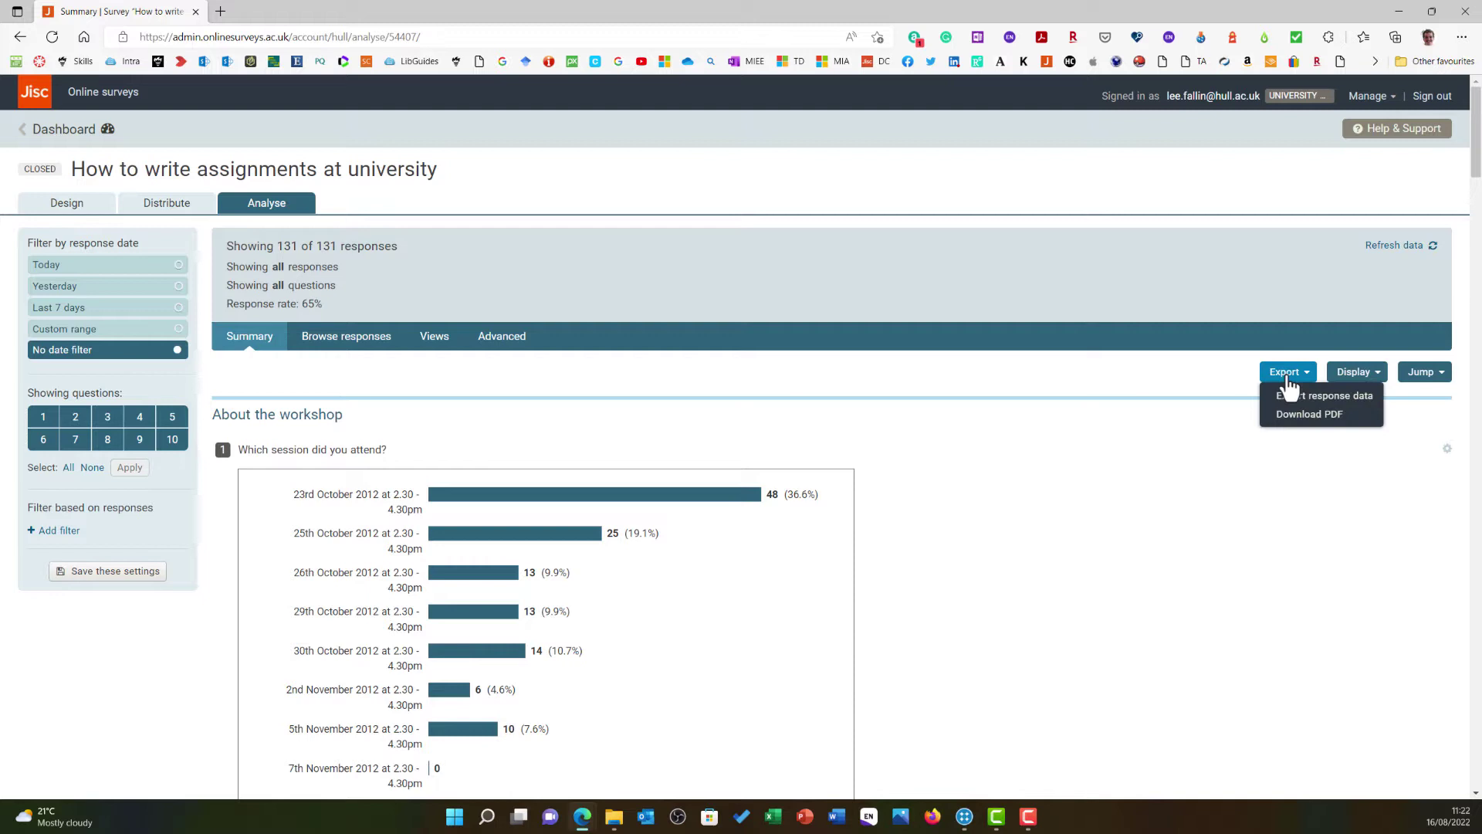
# Export the survey's response data as a Microsoft Excel 2007 and later (.xlsx) file.
pyautogui.click(1355, 401)
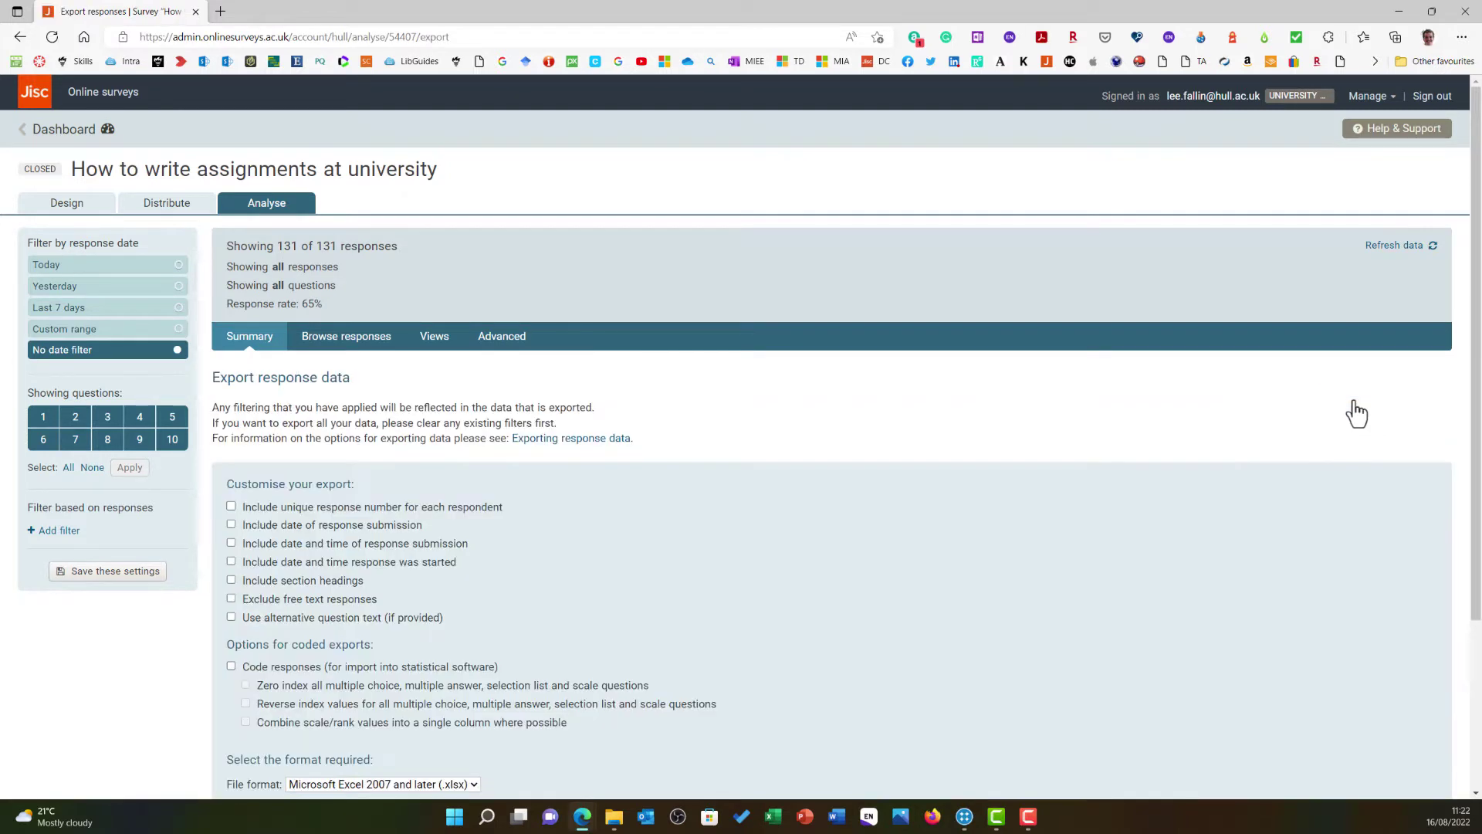
pyautogui.scroll(-1, 1352, 410)
pyautogui.scroll(-2, 1358, 410)
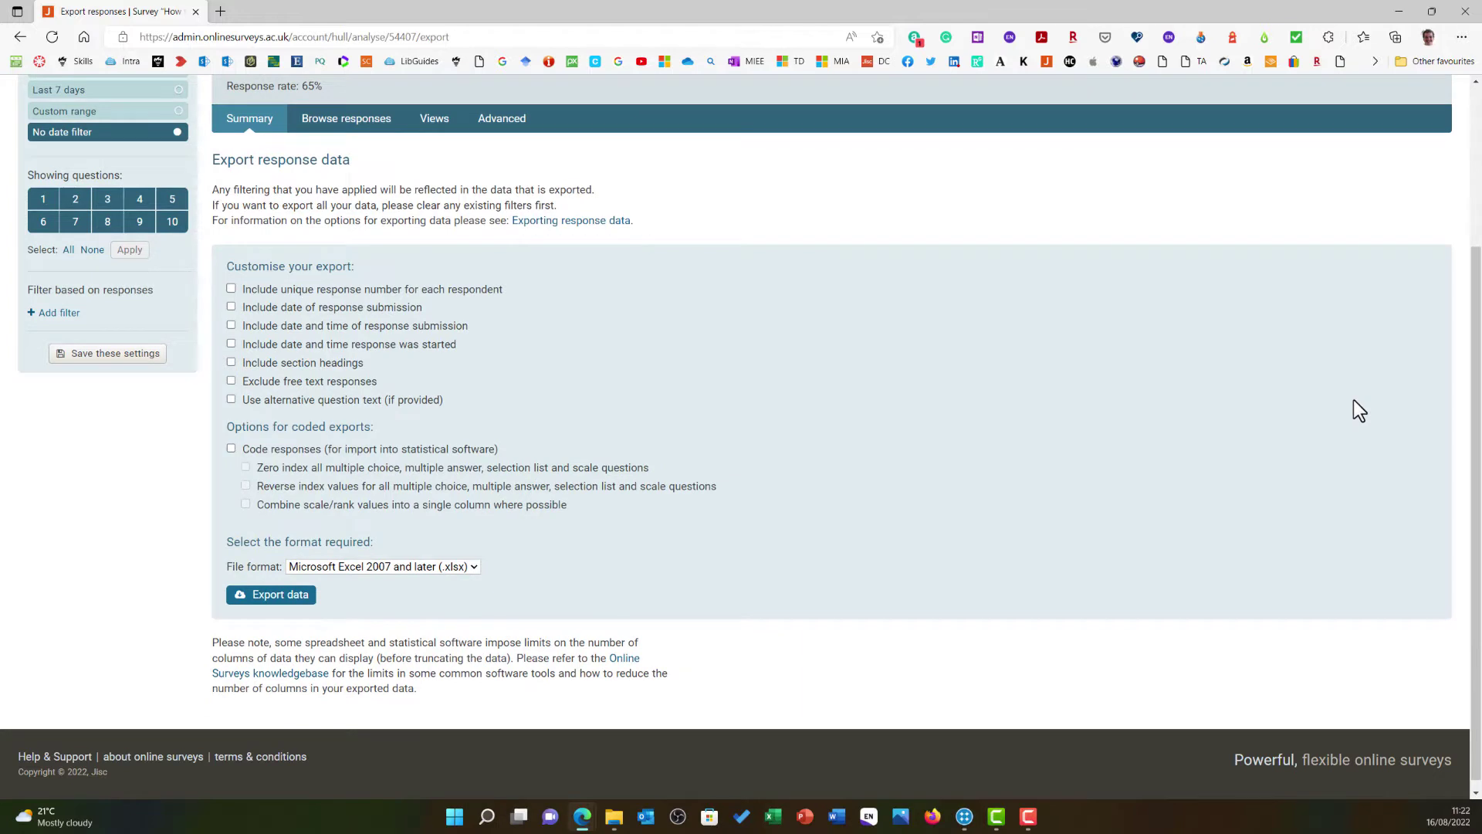
pyautogui.click(464, 568)
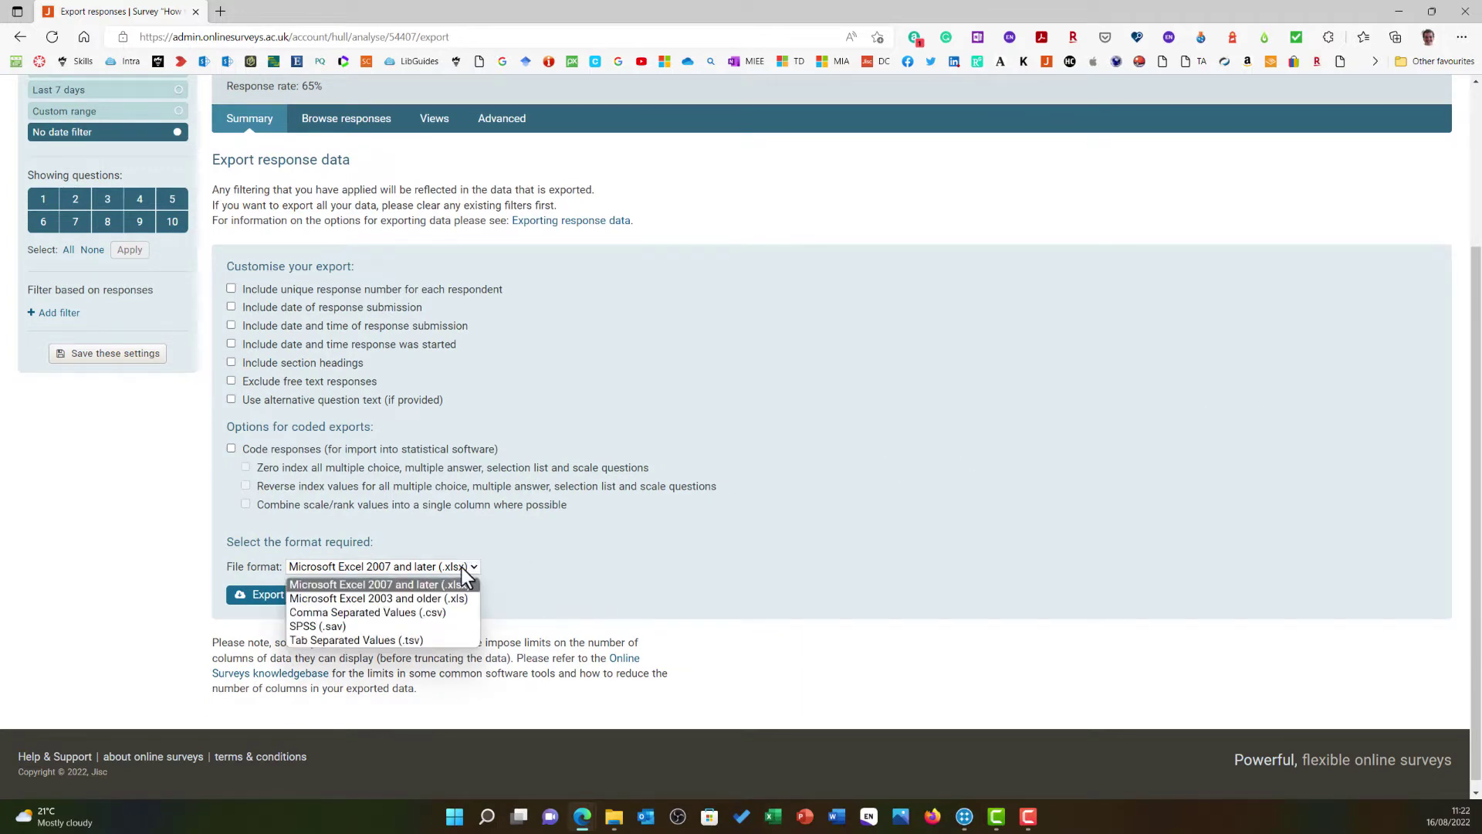
pyautogui.click(411, 586)
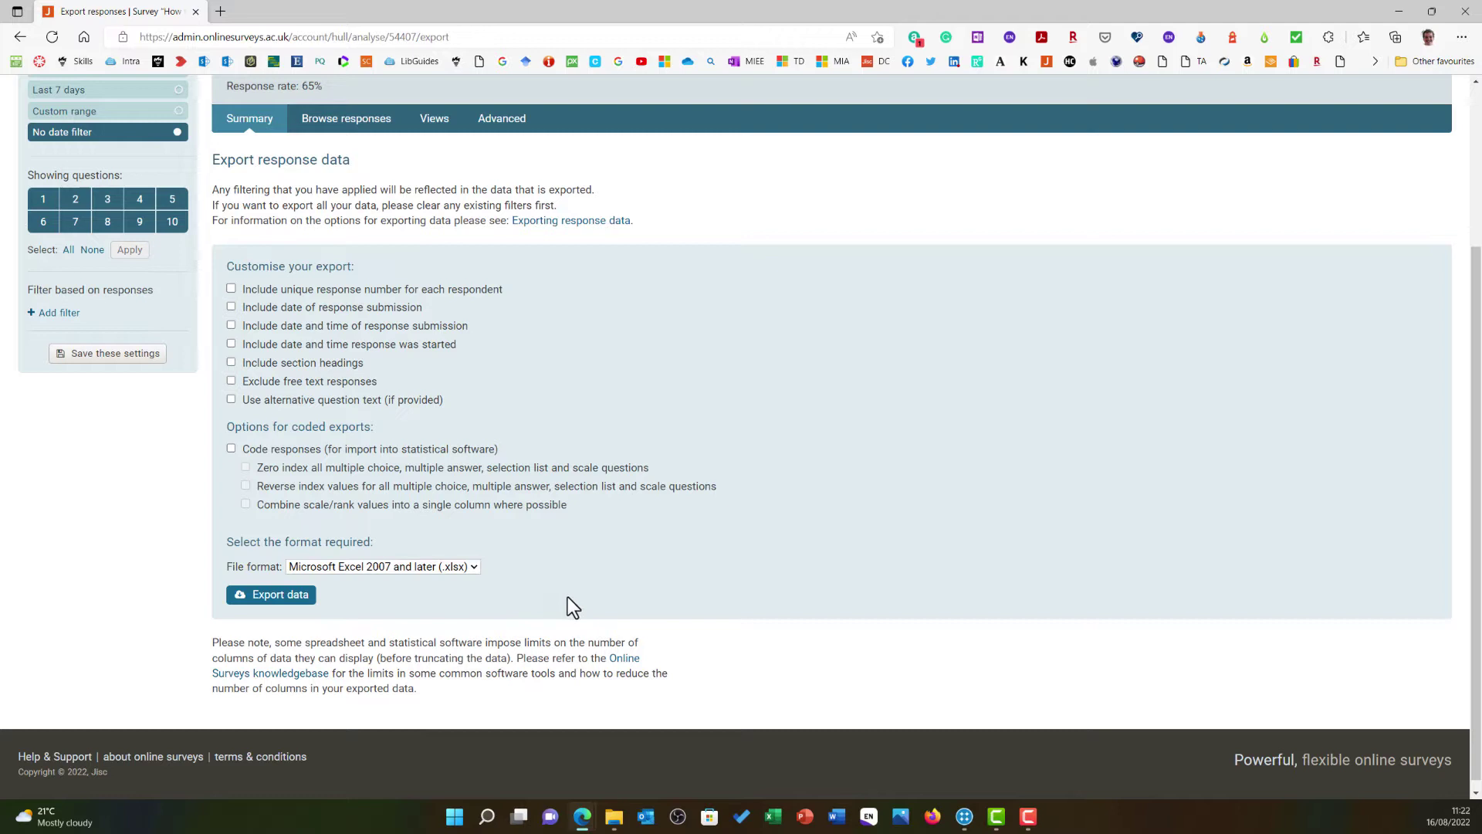
pyautogui.click(308, 598)
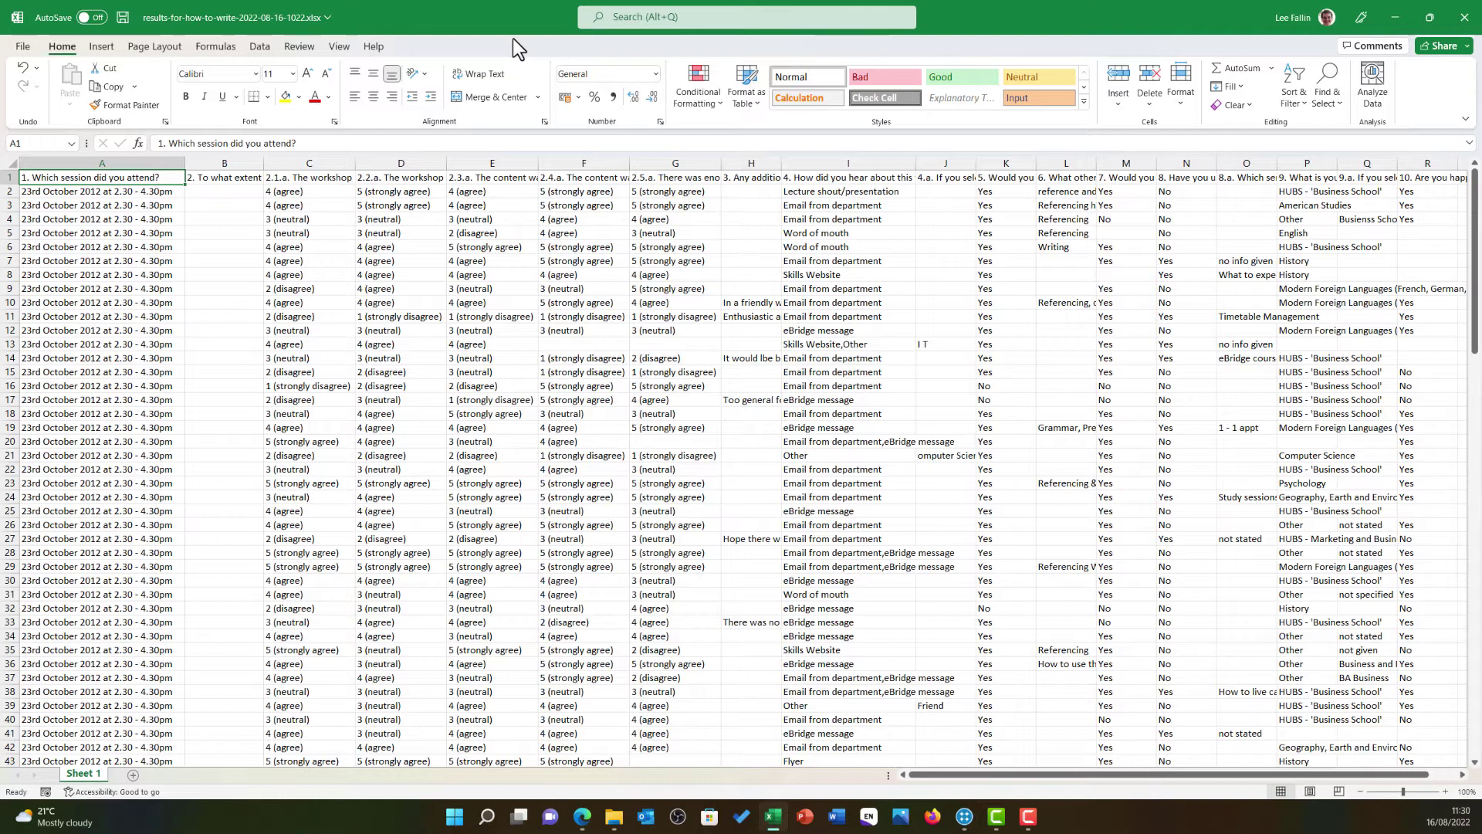
# Review the exported workbook by selecting columns K, H, the D–G rating block, and empty column B.
pyautogui.click(1013, 158)
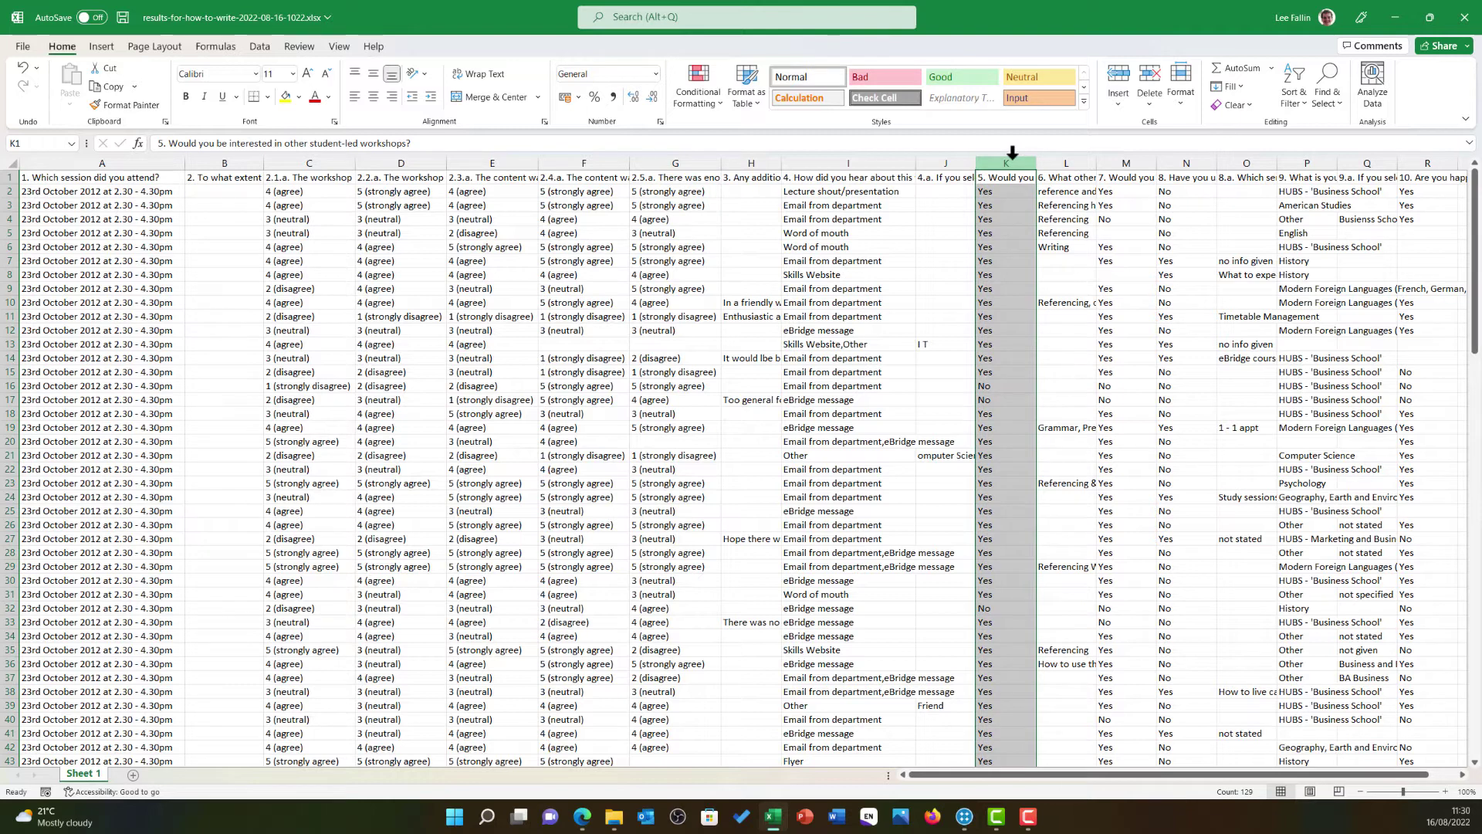
pyautogui.click(761, 158)
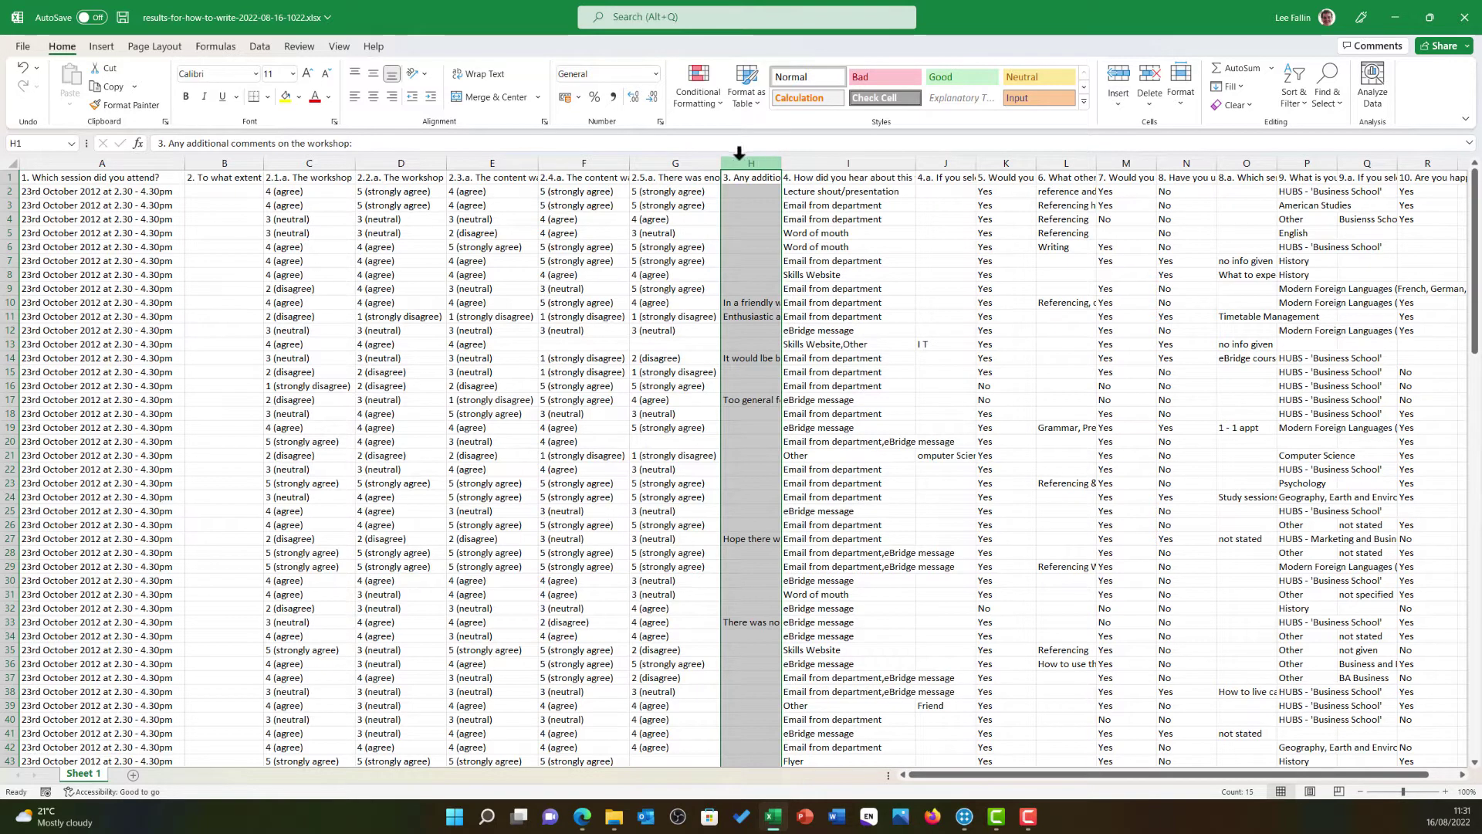
pyautogui.moveTo(698, 163); pyautogui.dragTo(312, 166)
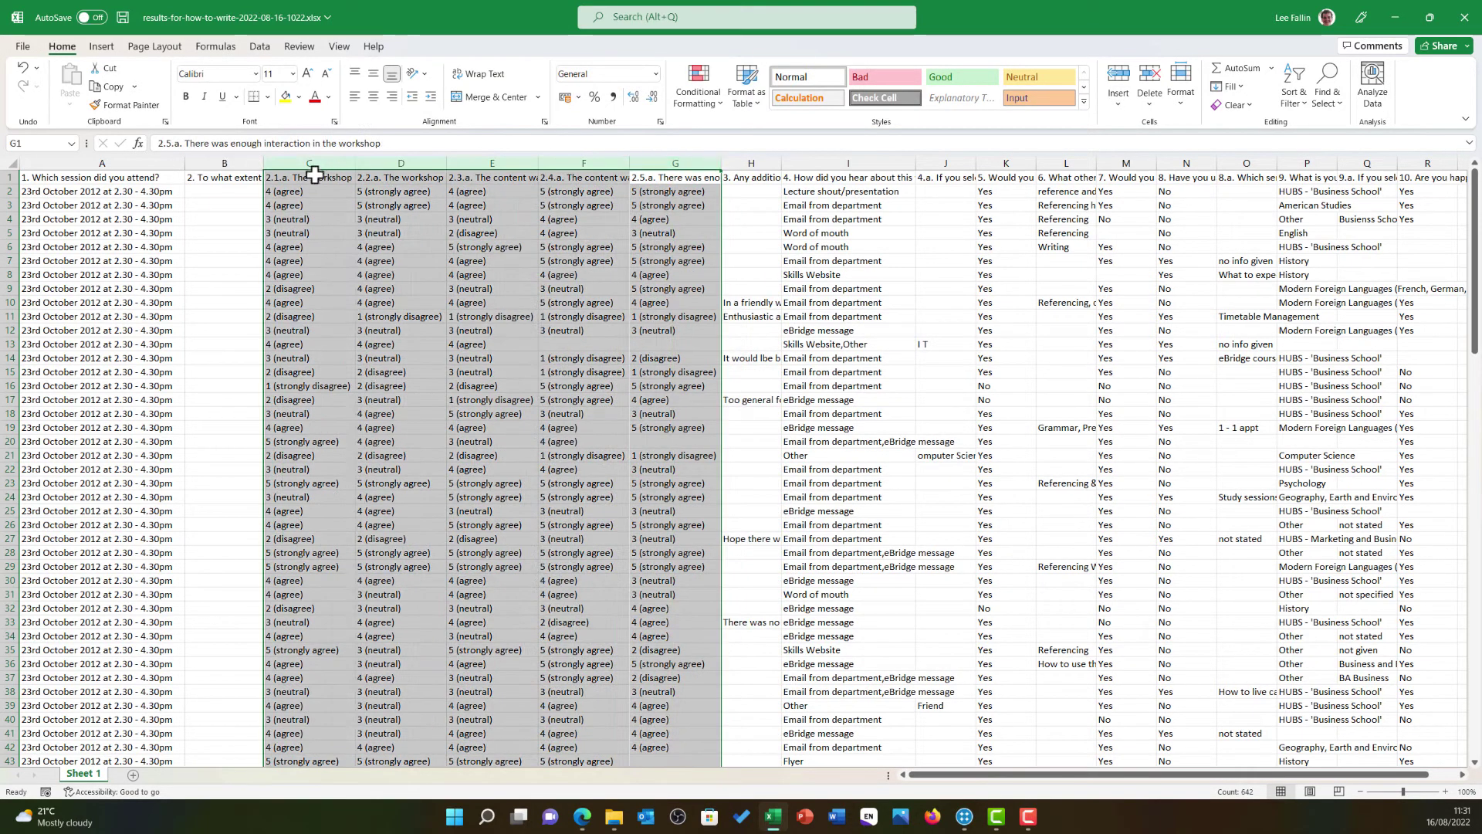
pyautogui.click(431, 189)
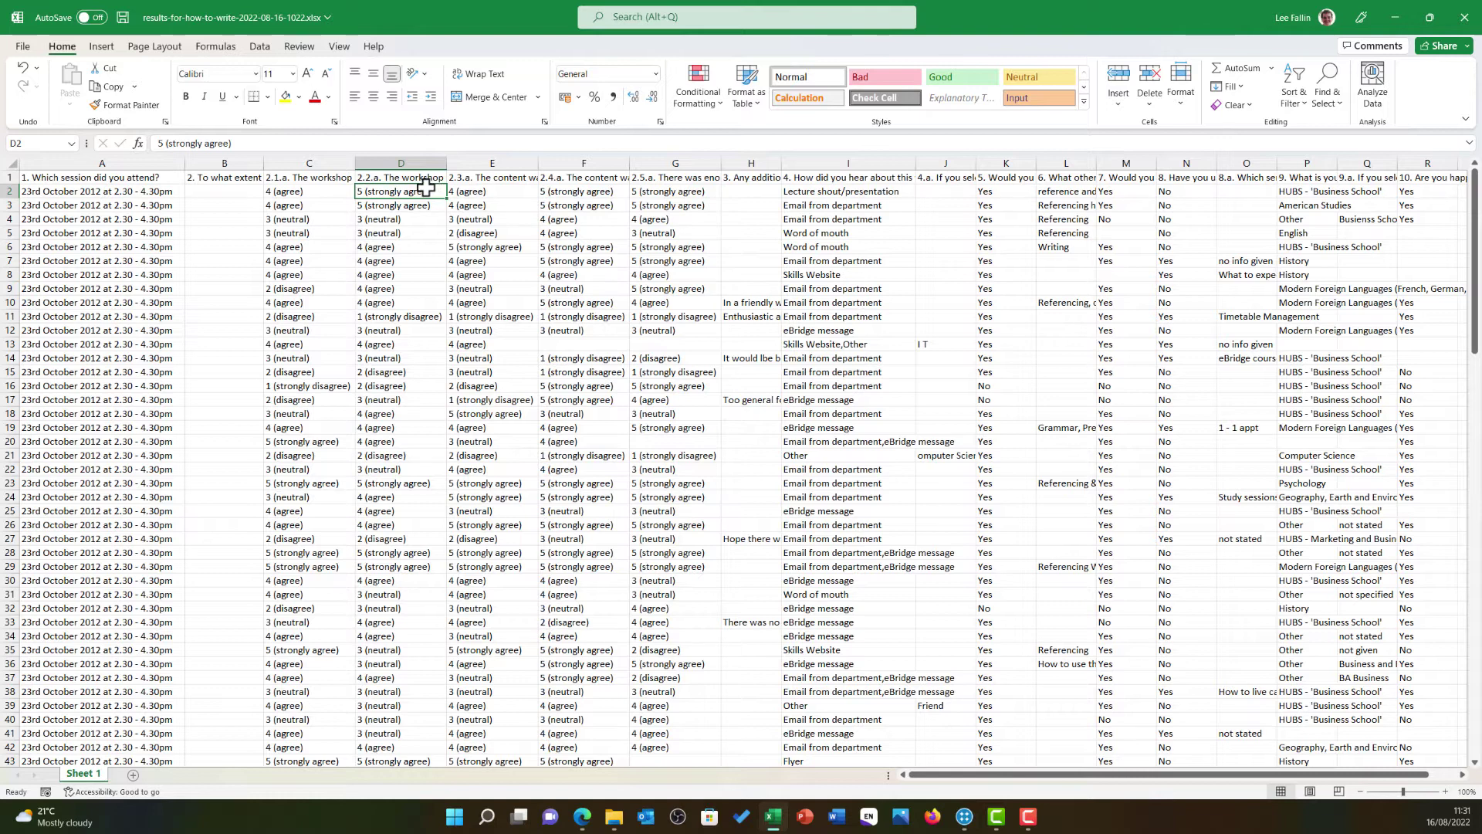
pyautogui.click(232, 161)
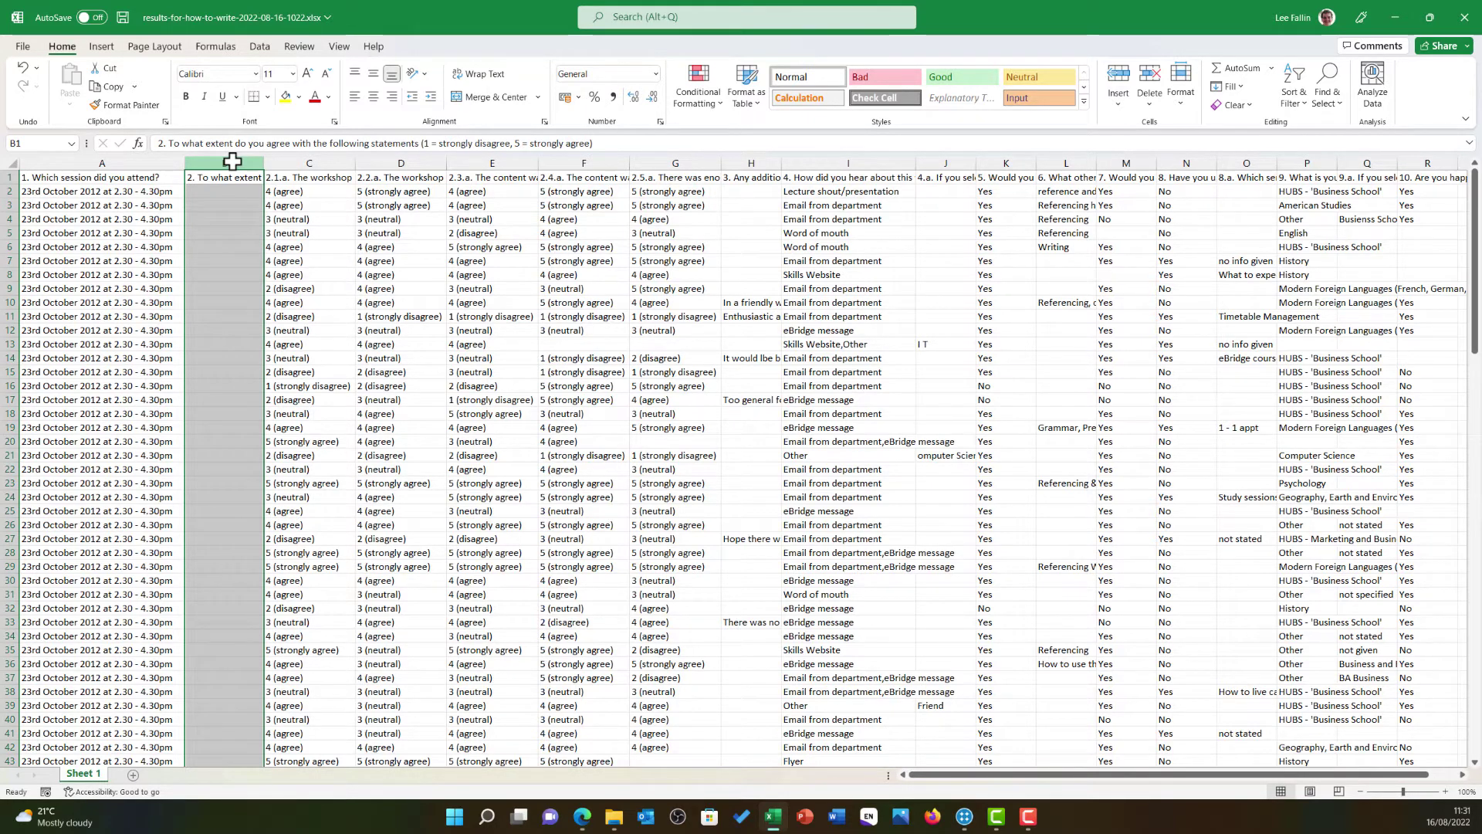
# Delete the empty column B so the 2.1.a responses move into column B.
pyautogui.moveTo(297, 162); pyautogui.dragTo(664, 162)
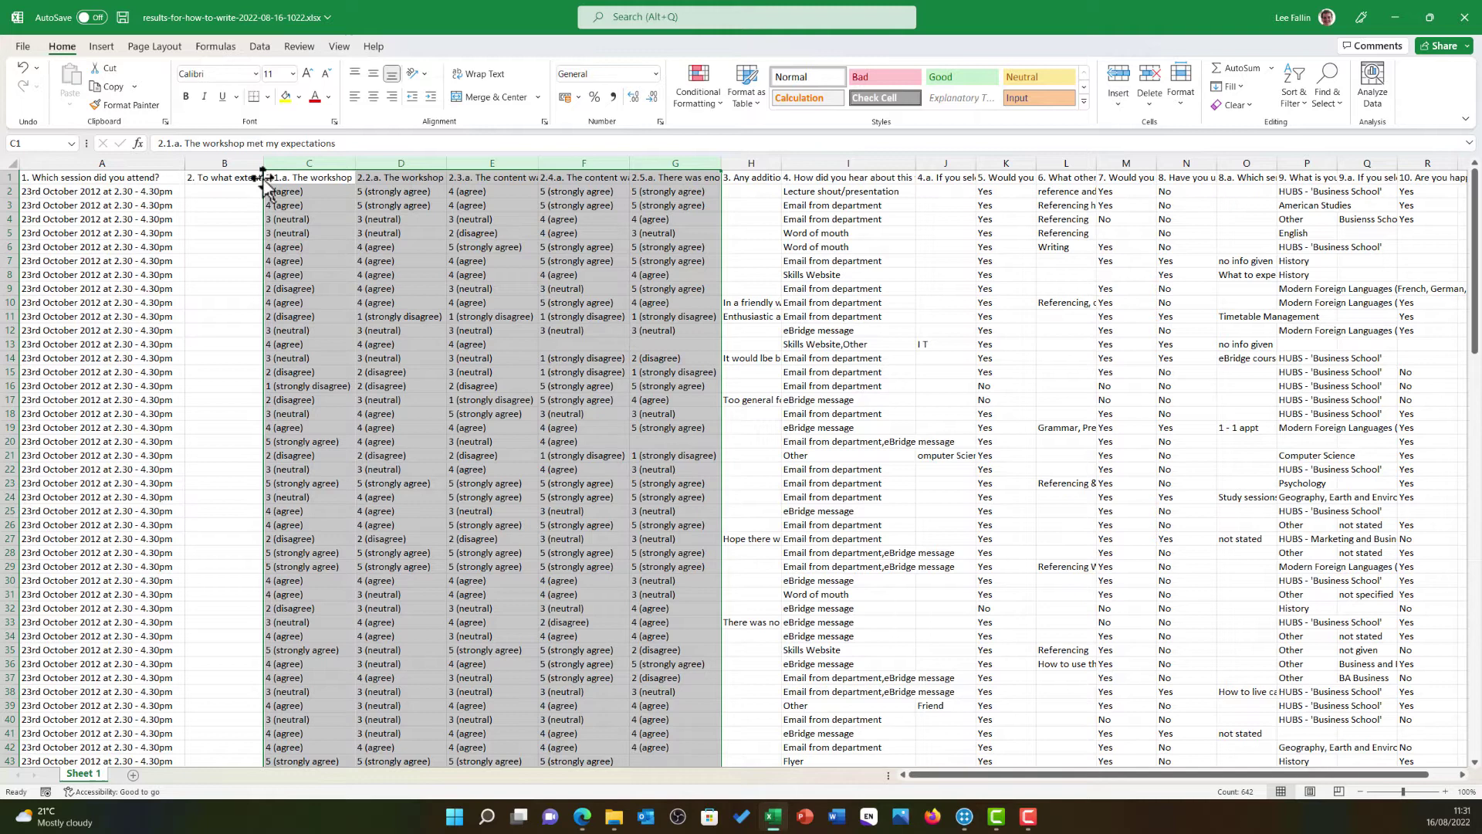
pyautogui.click(242, 160)
pyautogui.rightClick(242, 159)
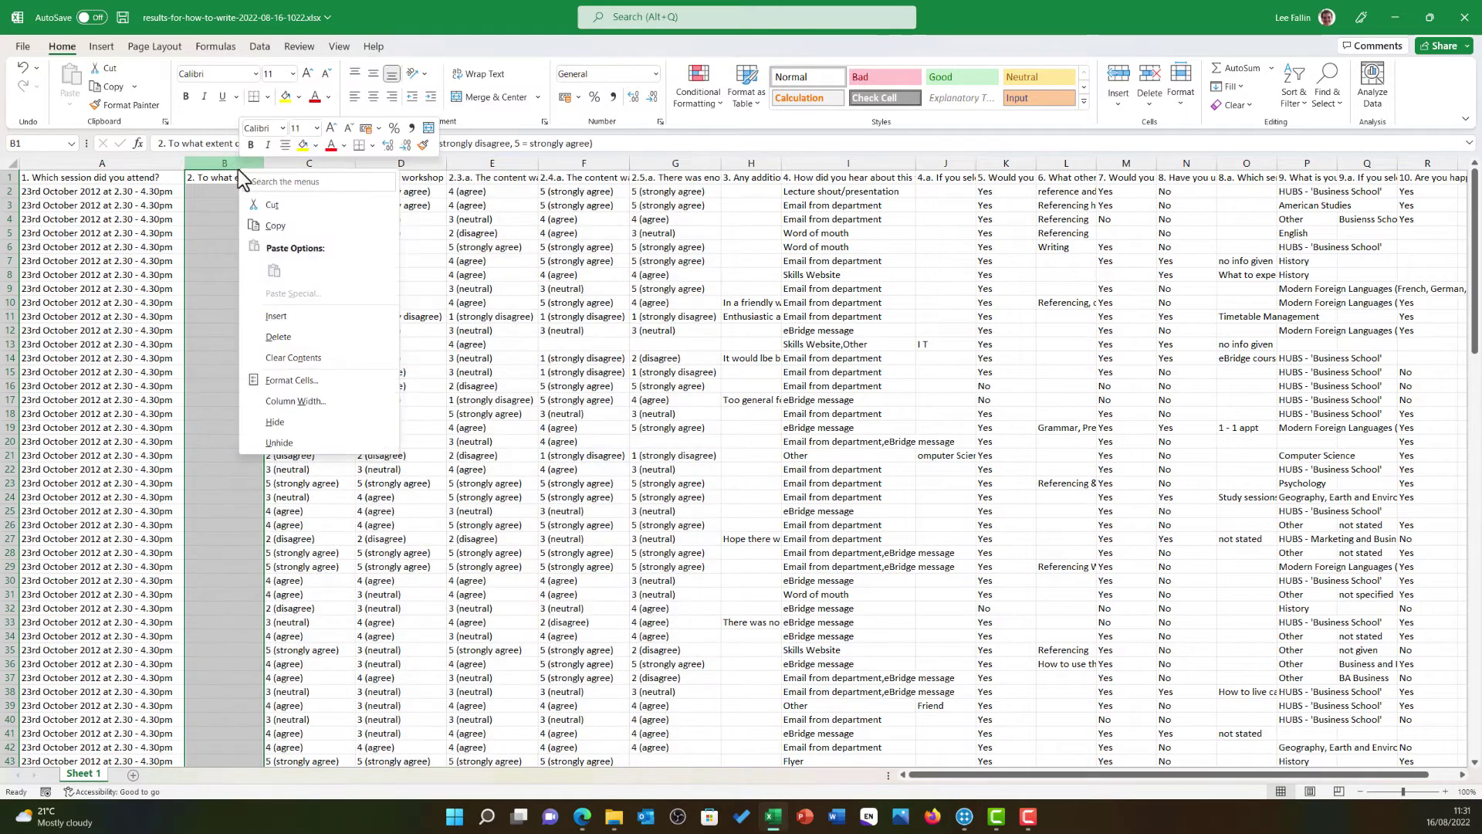
pyautogui.click(368, 344)
pyautogui.click(362, 305)
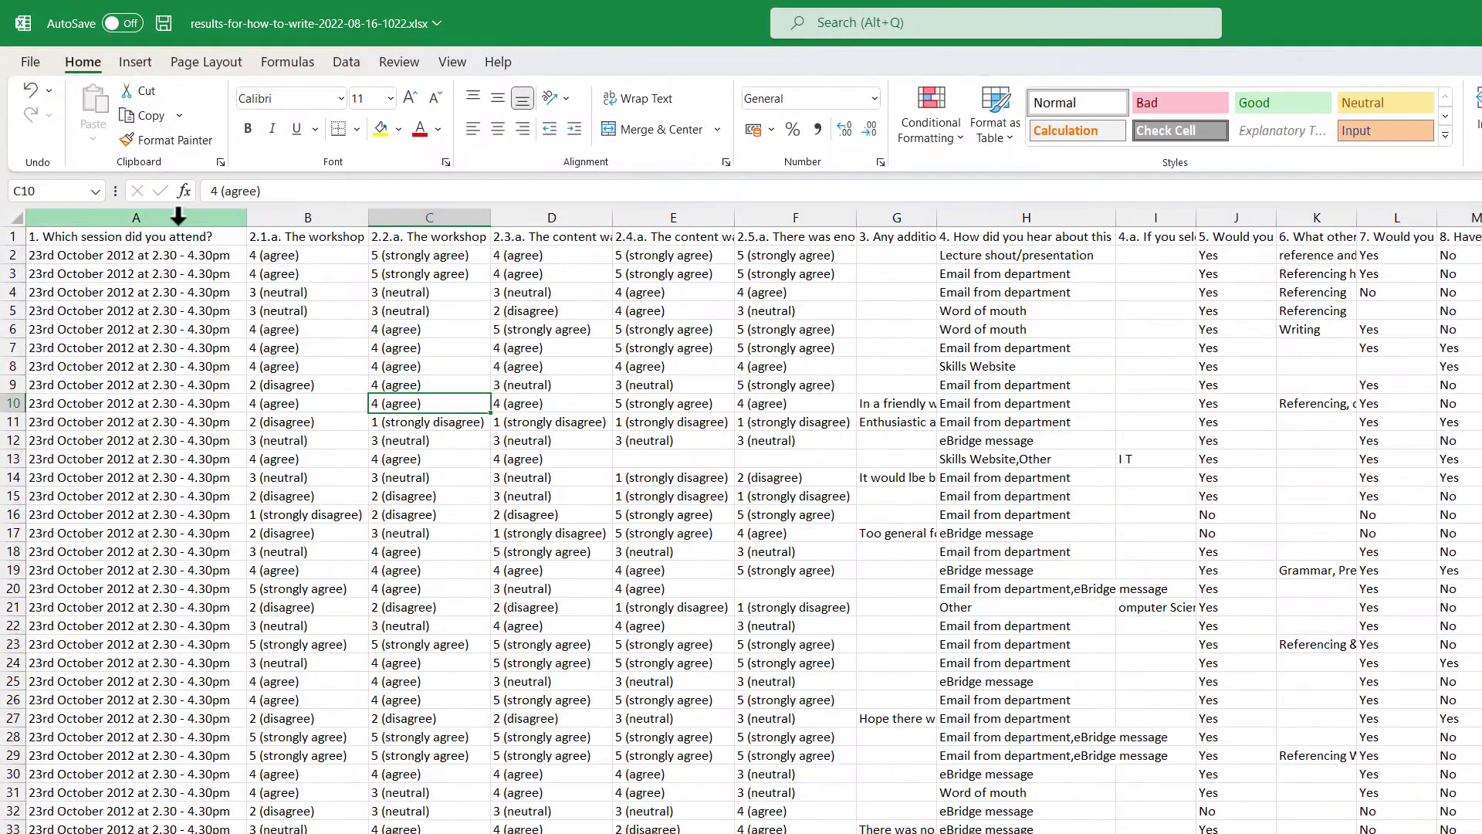
# Insert a new empty column before the session question column A.
pyautogui.click(165, 202)
pyautogui.rightClick(177, 218)
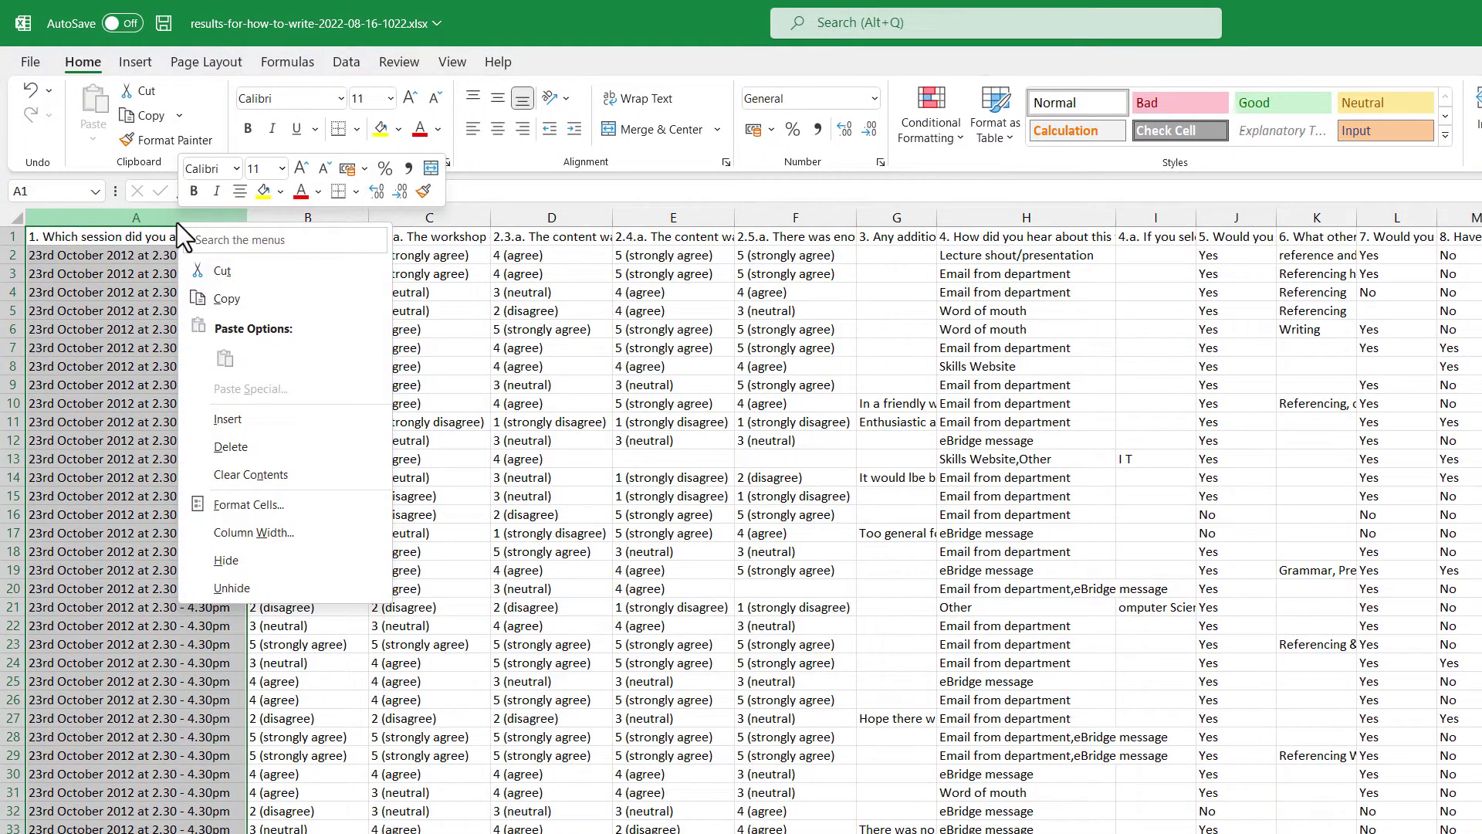
pyautogui.click(264, 423)
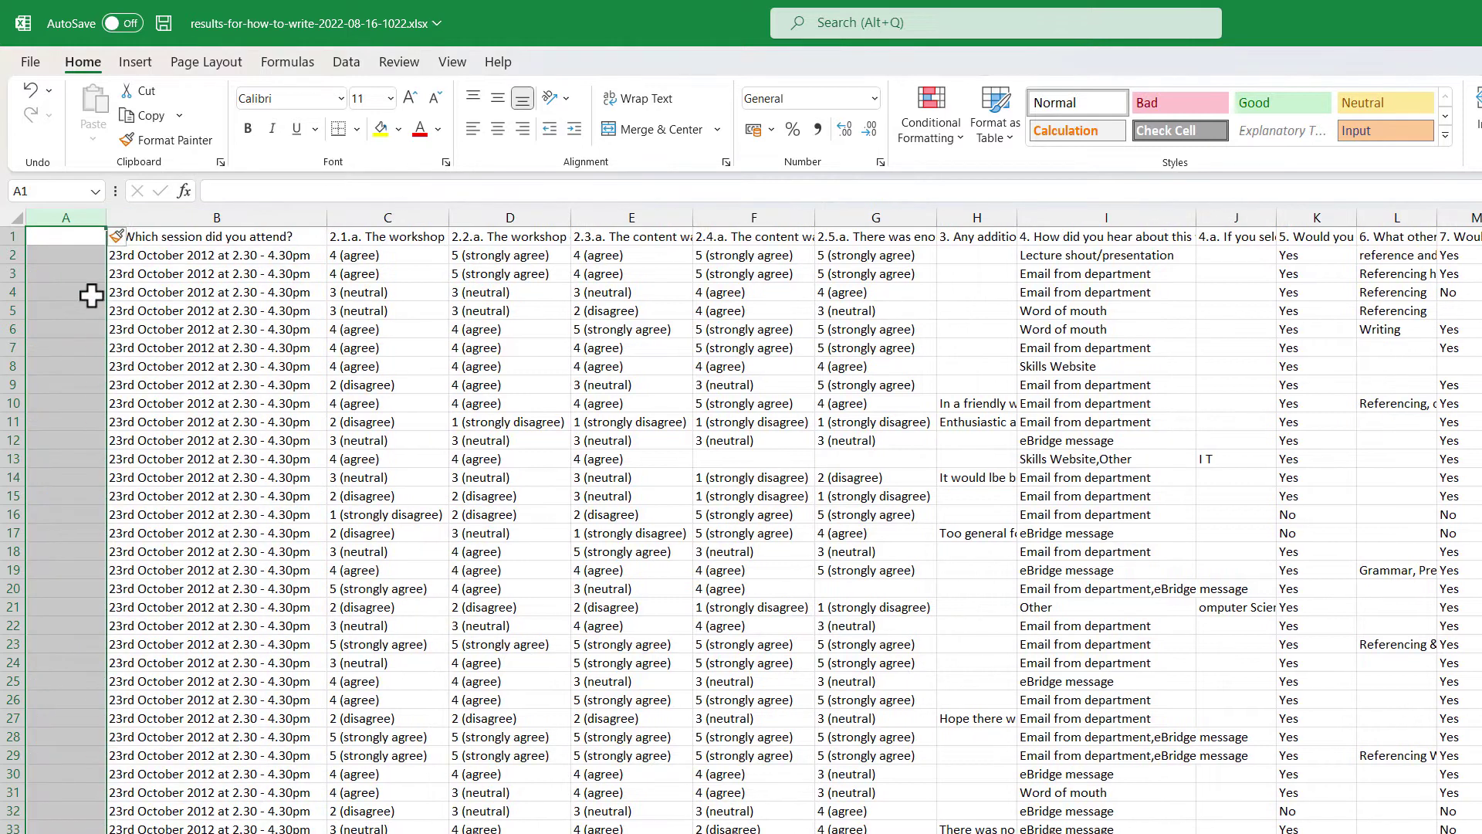
pyautogui.click(75, 258)
# Enter the heading 'Respondent' in cell A1.
pyautogui.click(68, 240)
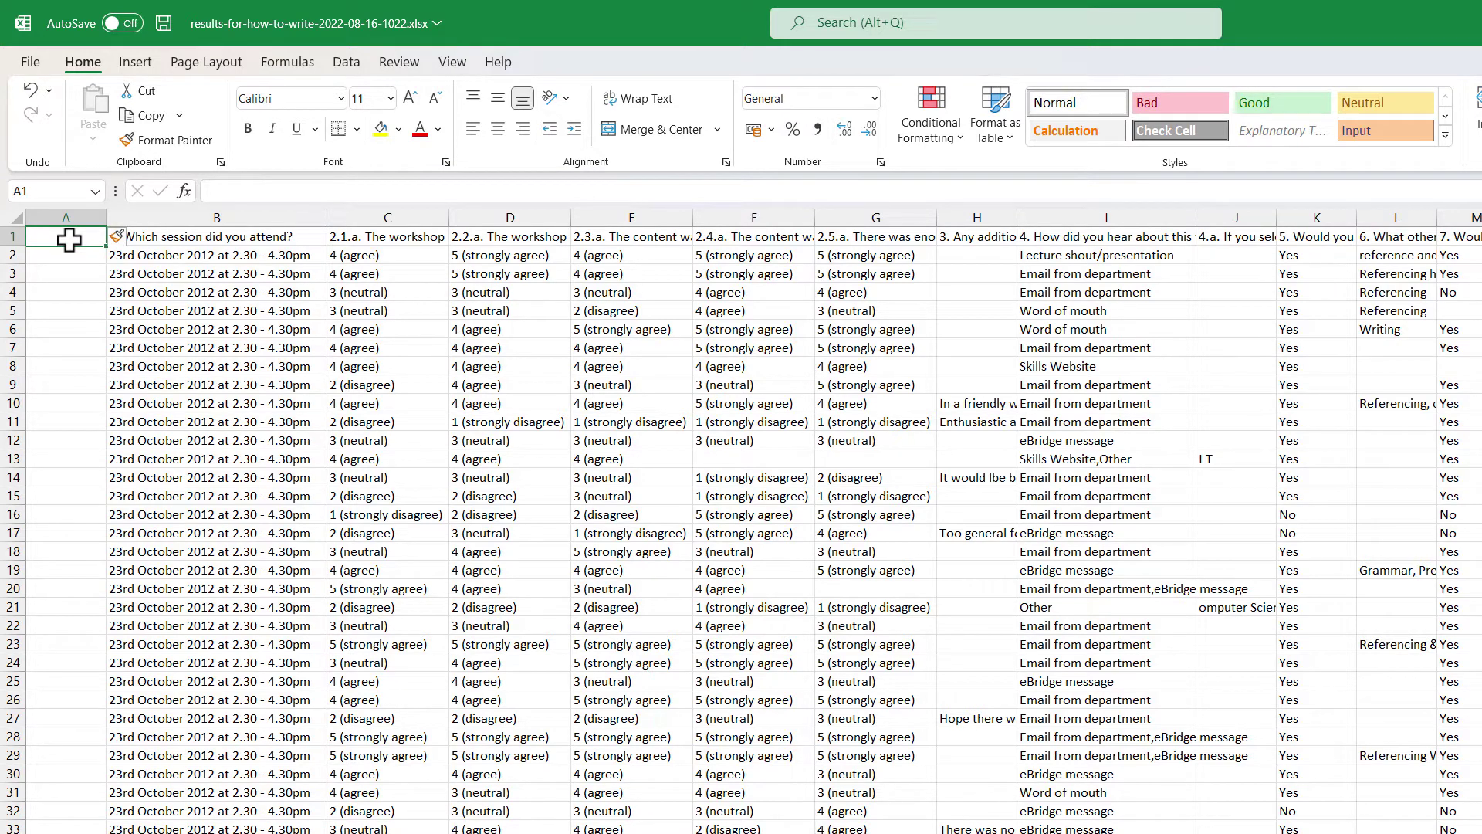
pyautogui.write('Respondent')
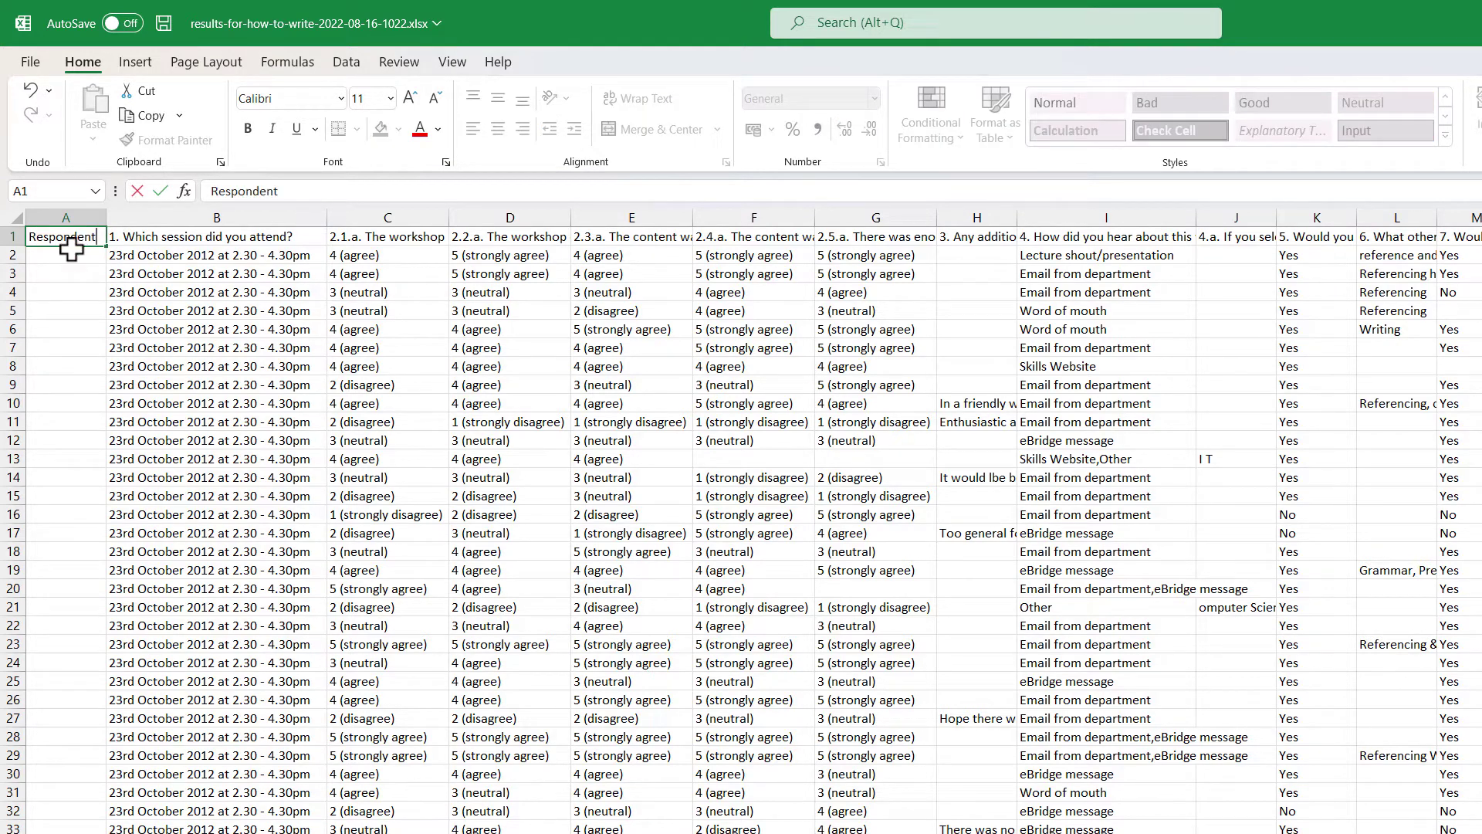
pyautogui.press('Return')
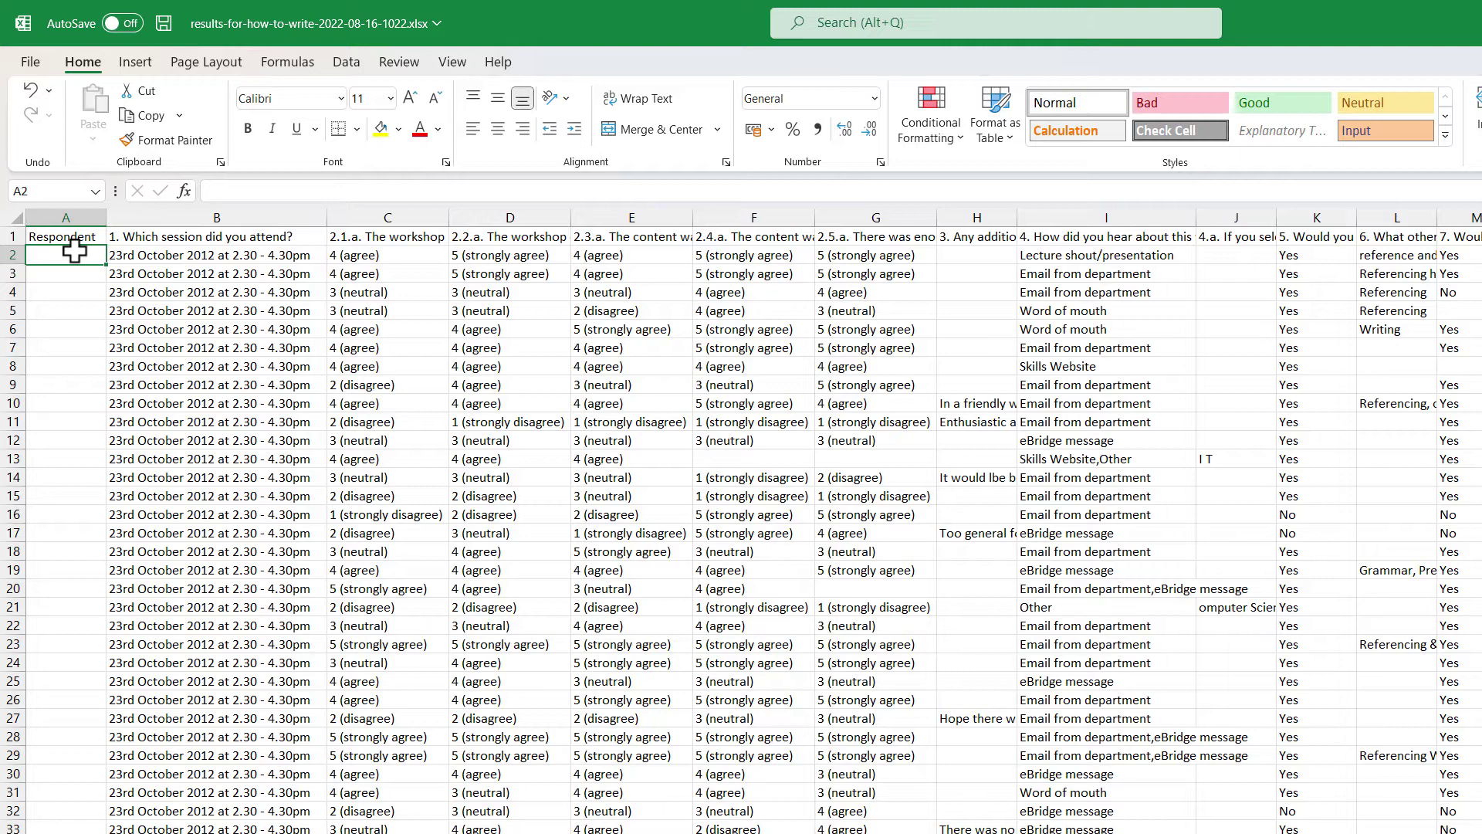
# Enter 'Respondent 1' and 'Respondent 2' in A2:A3 and widen column A to fit.
pyautogui.write('Respondent')
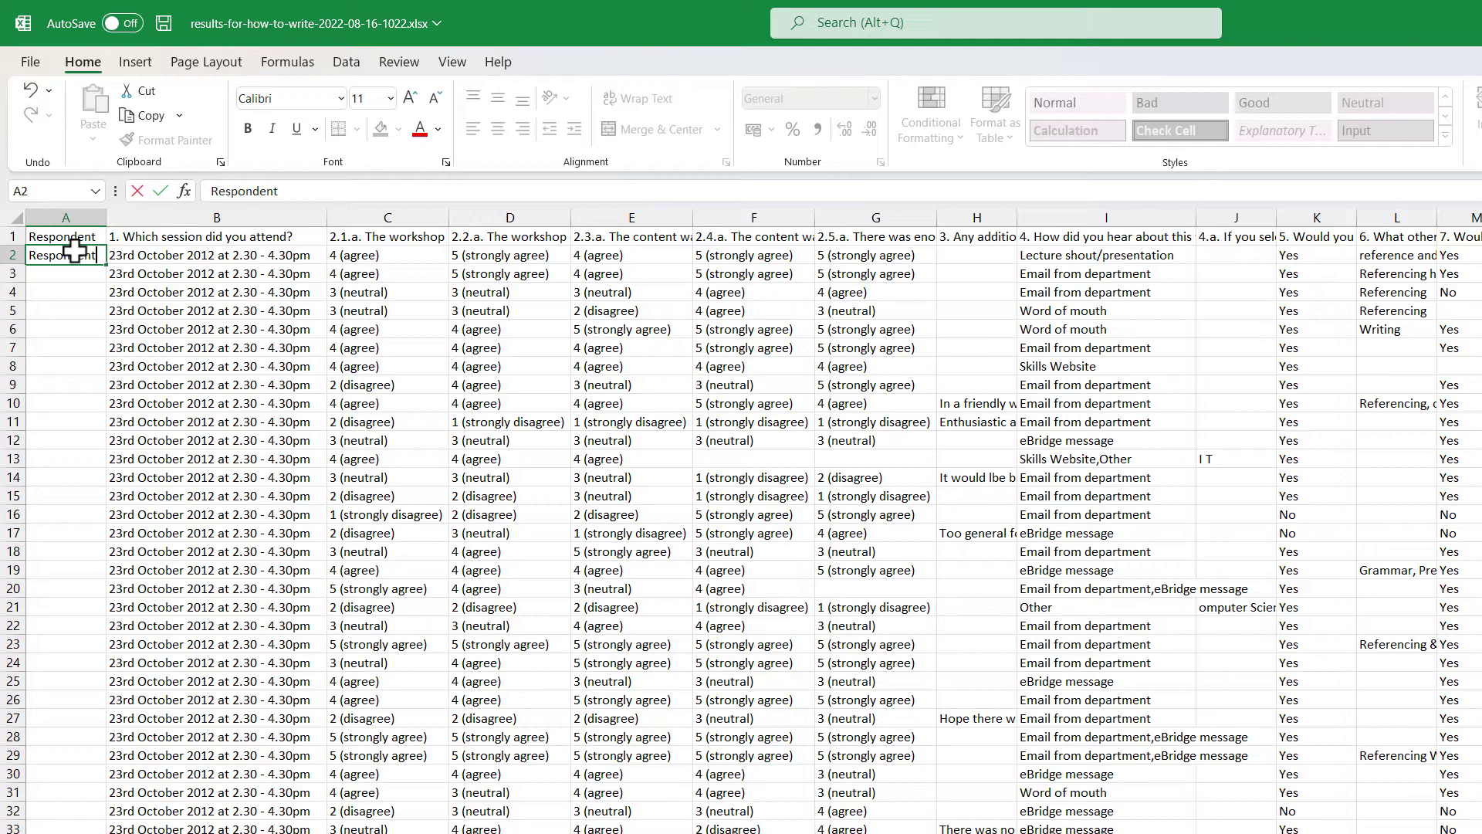
pyautogui.write(' 1')
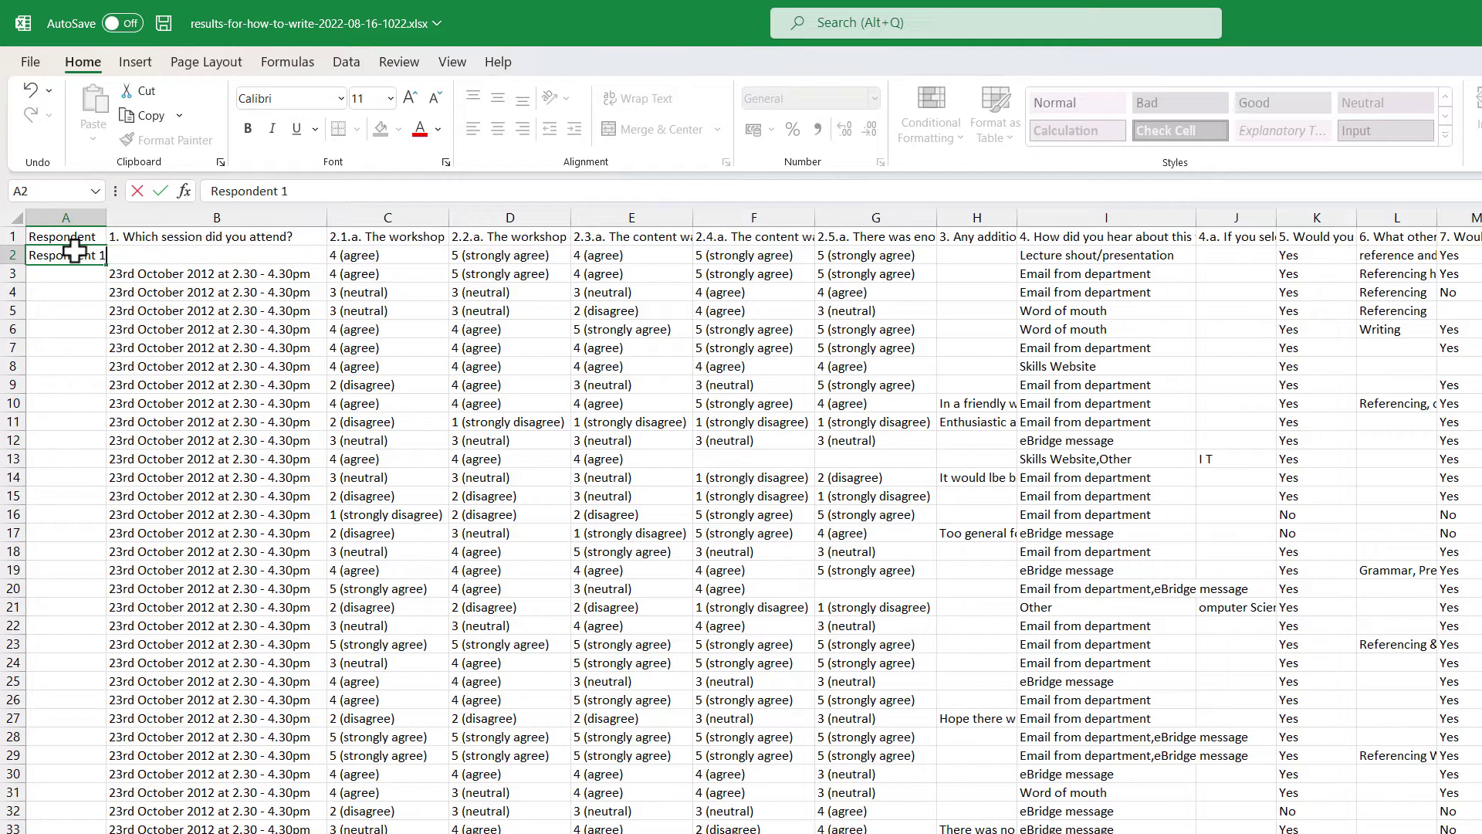
pyautogui.press('Return')
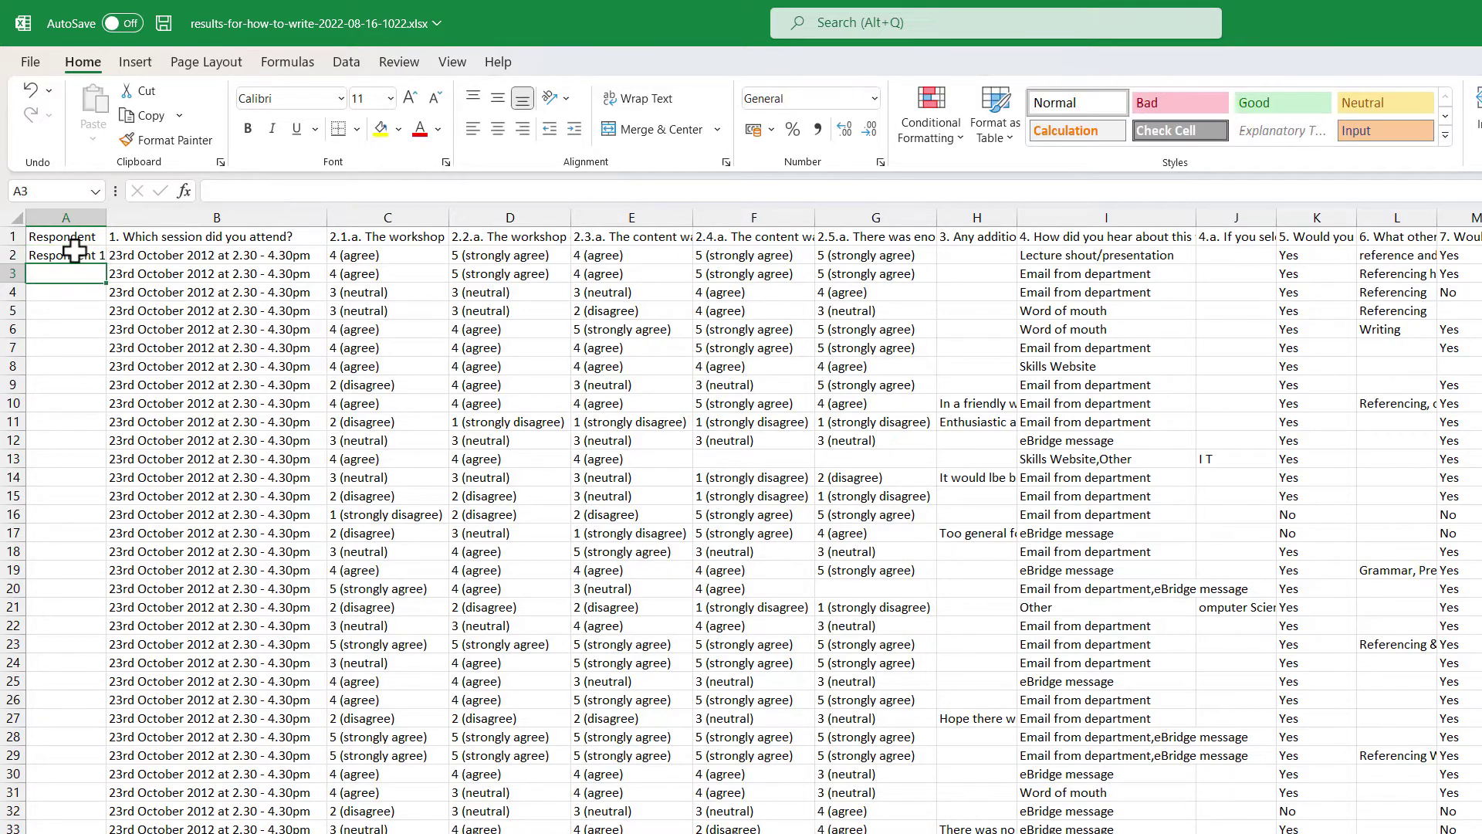
pyautogui.write('Respondent 2')
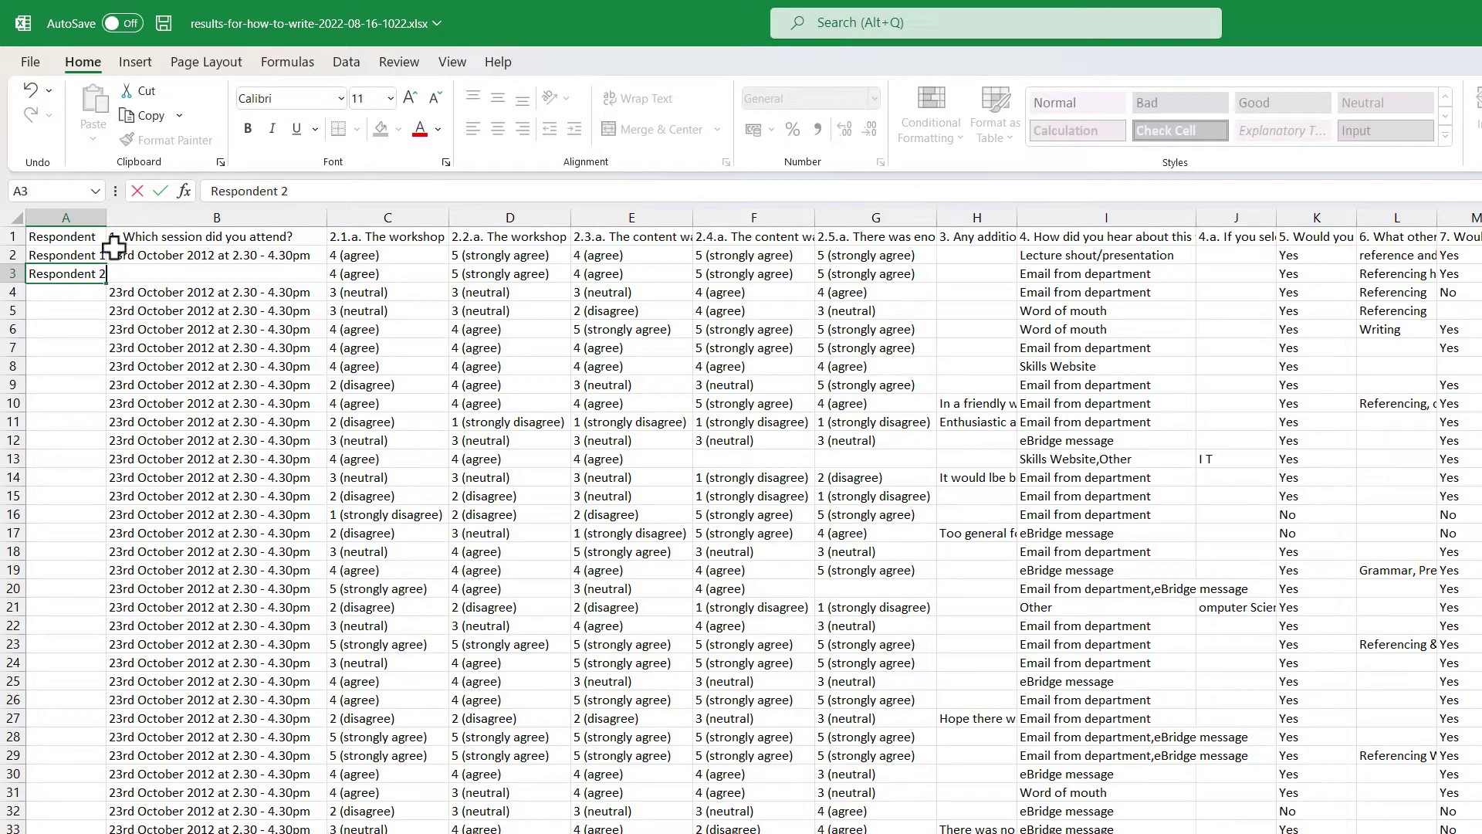
pyautogui.click(126, 307)
pyautogui.moveTo(112, 221); pyautogui.dragTo(150, 221)
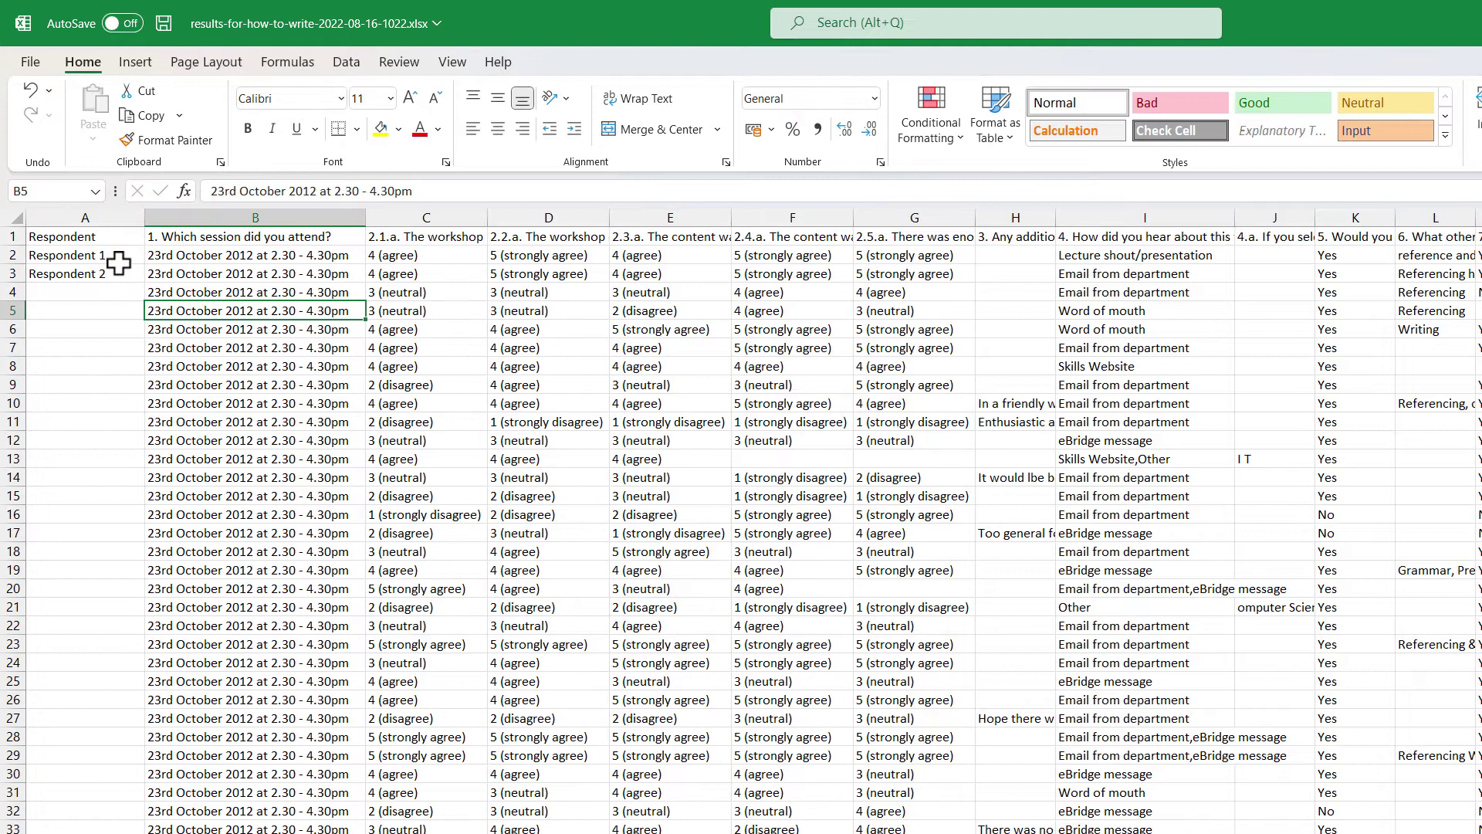
pyautogui.click(99, 312)
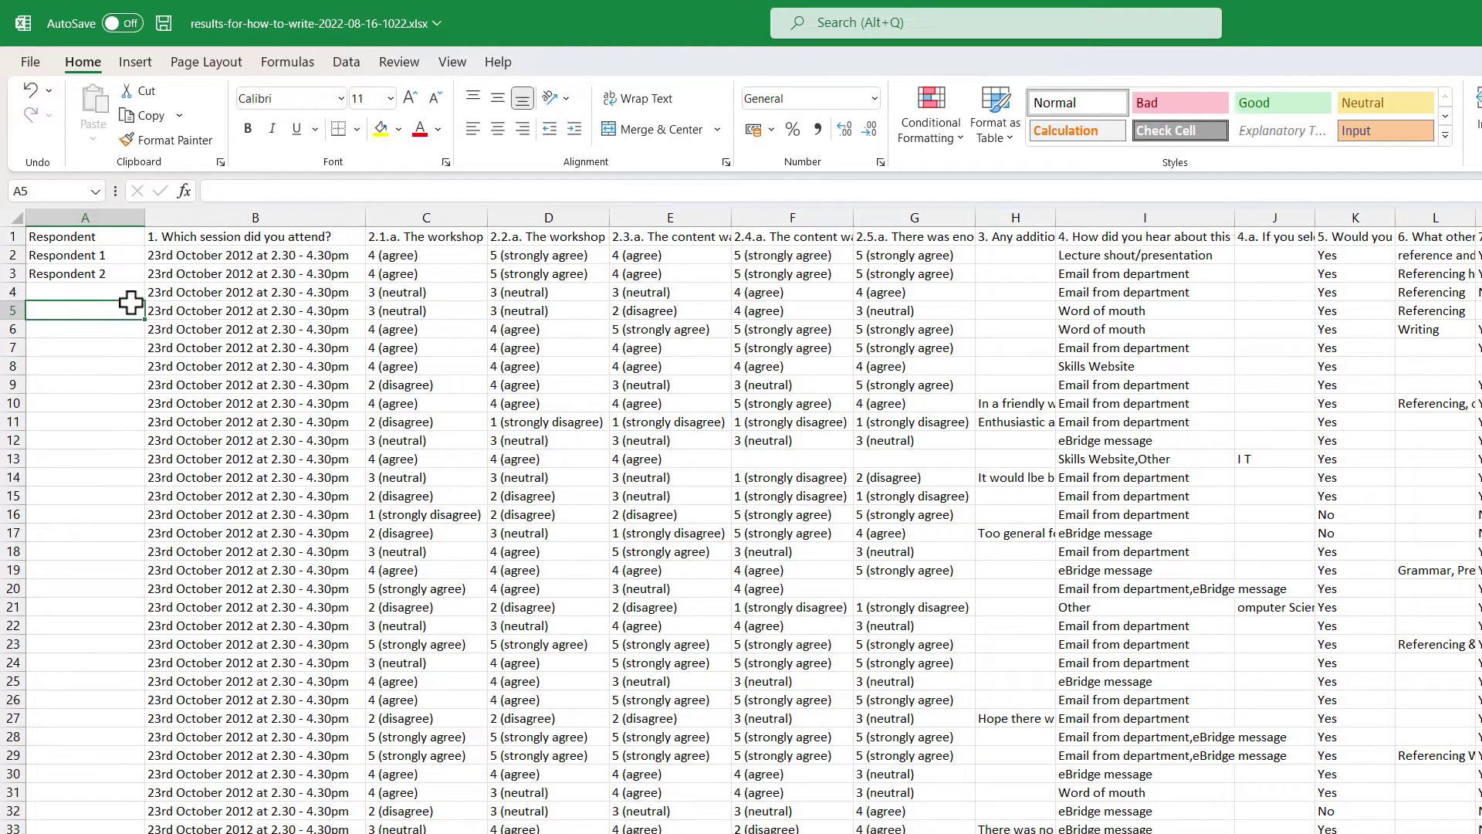
# Autofill the Respondent numbering from A2:A3 down to Respondent 130 in row 131.
pyautogui.moveTo(116, 255); pyautogui.dragTo(116, 276)
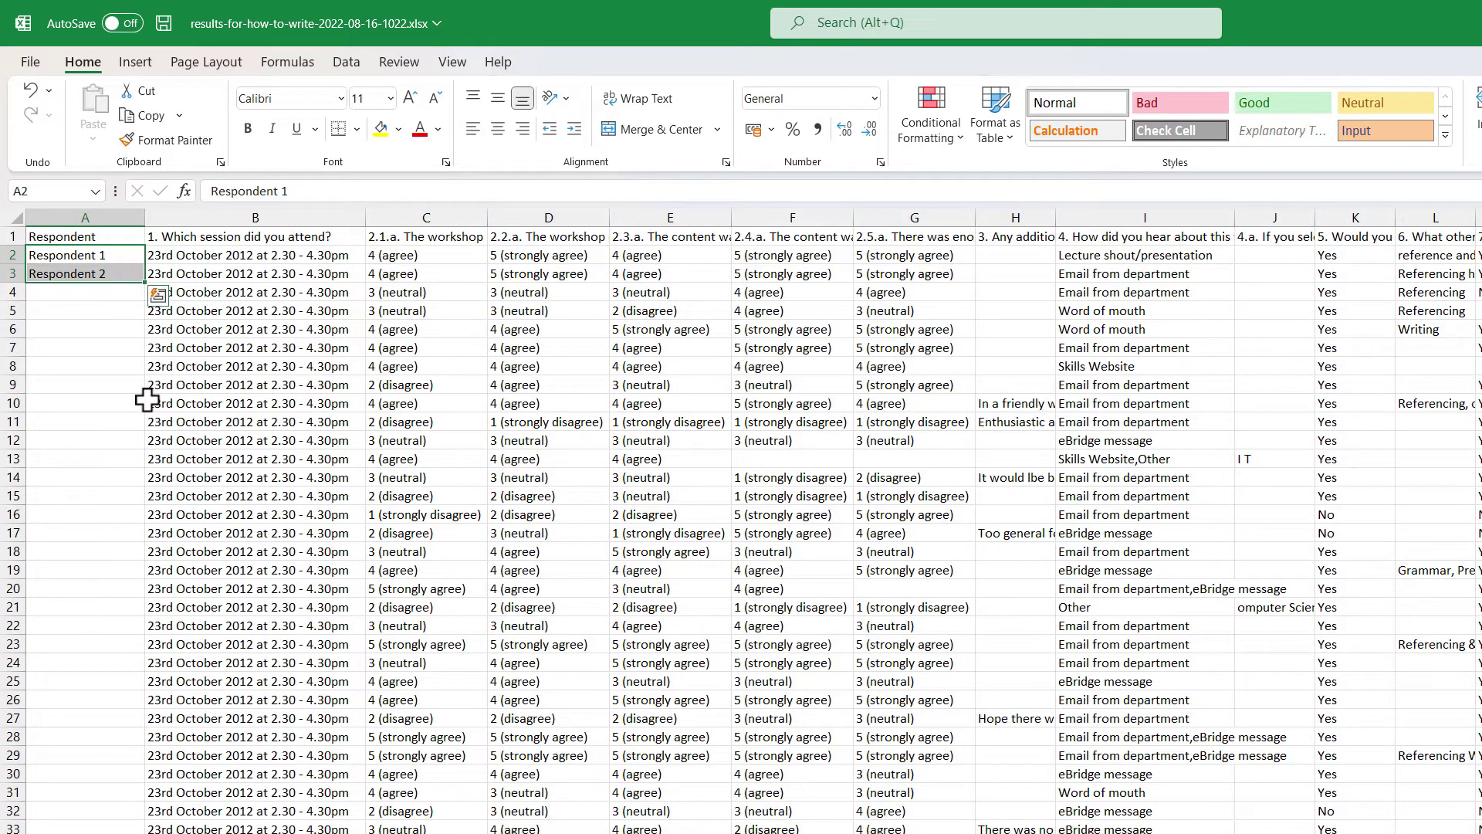
pyautogui.moveTo(145, 282); pyautogui.dragTo(149, 502)
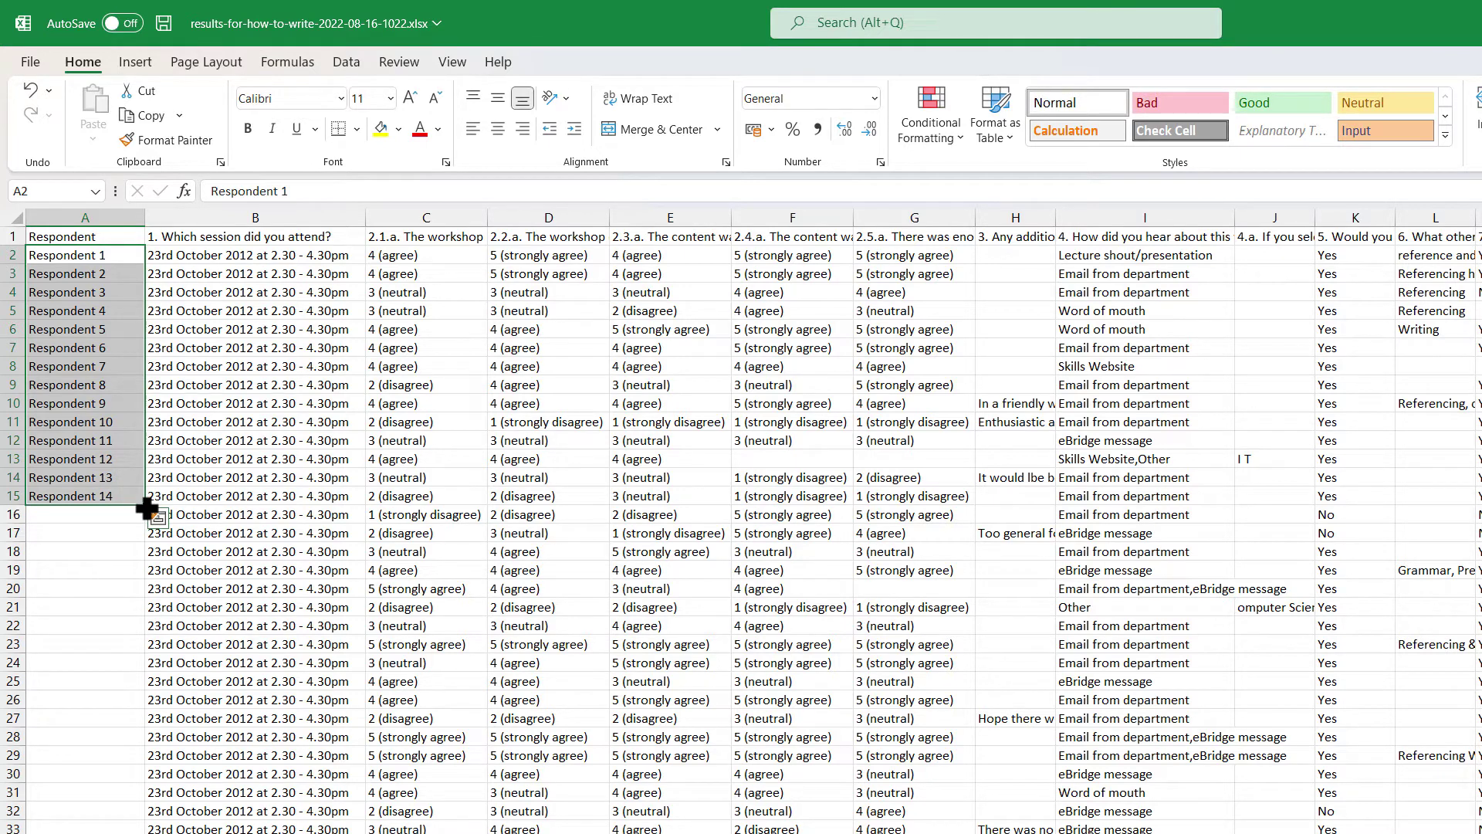
pyautogui.doubleClick(146, 507)
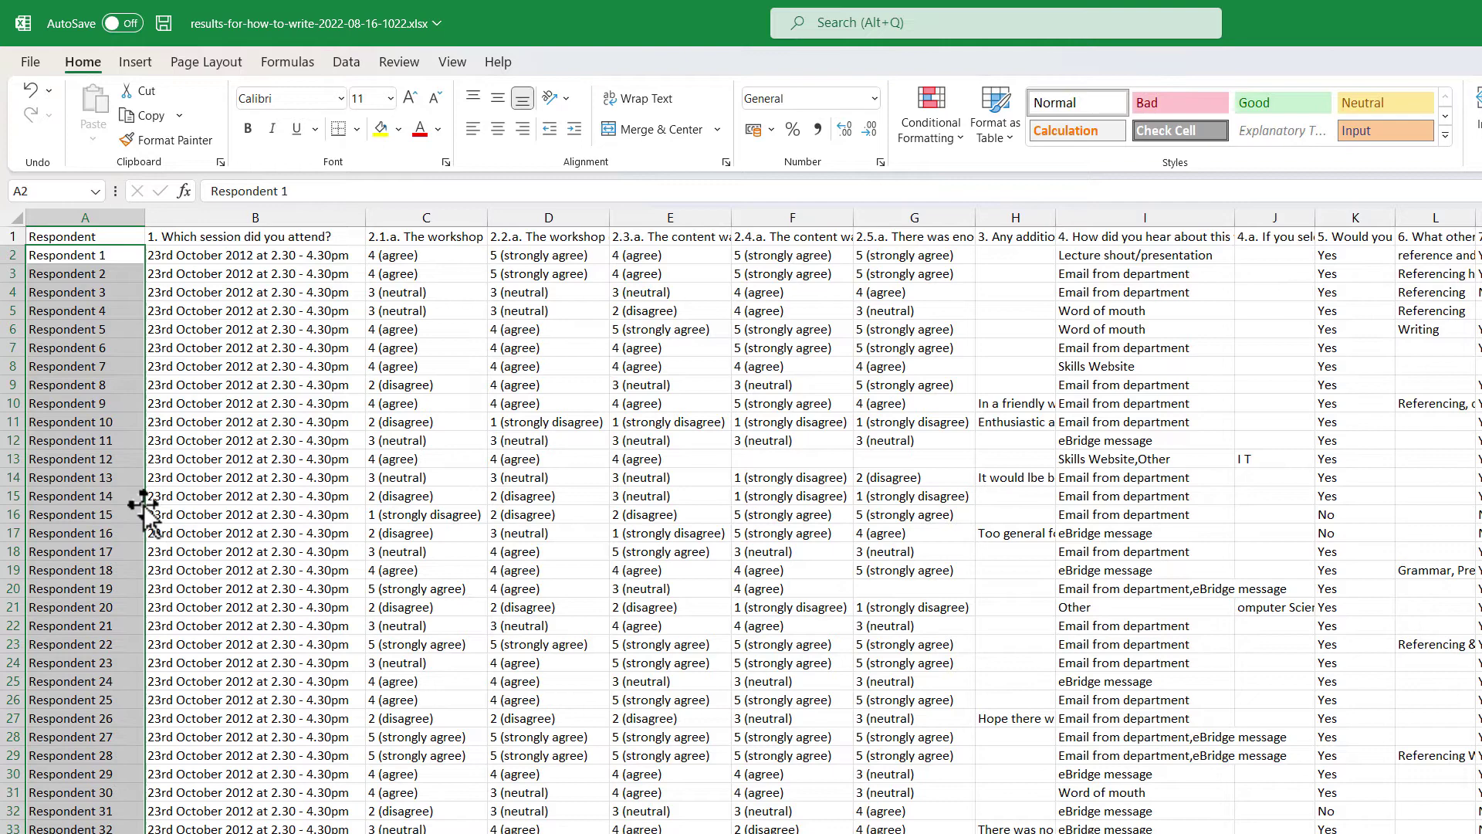
pyautogui.scroll(-20, 144, 506)
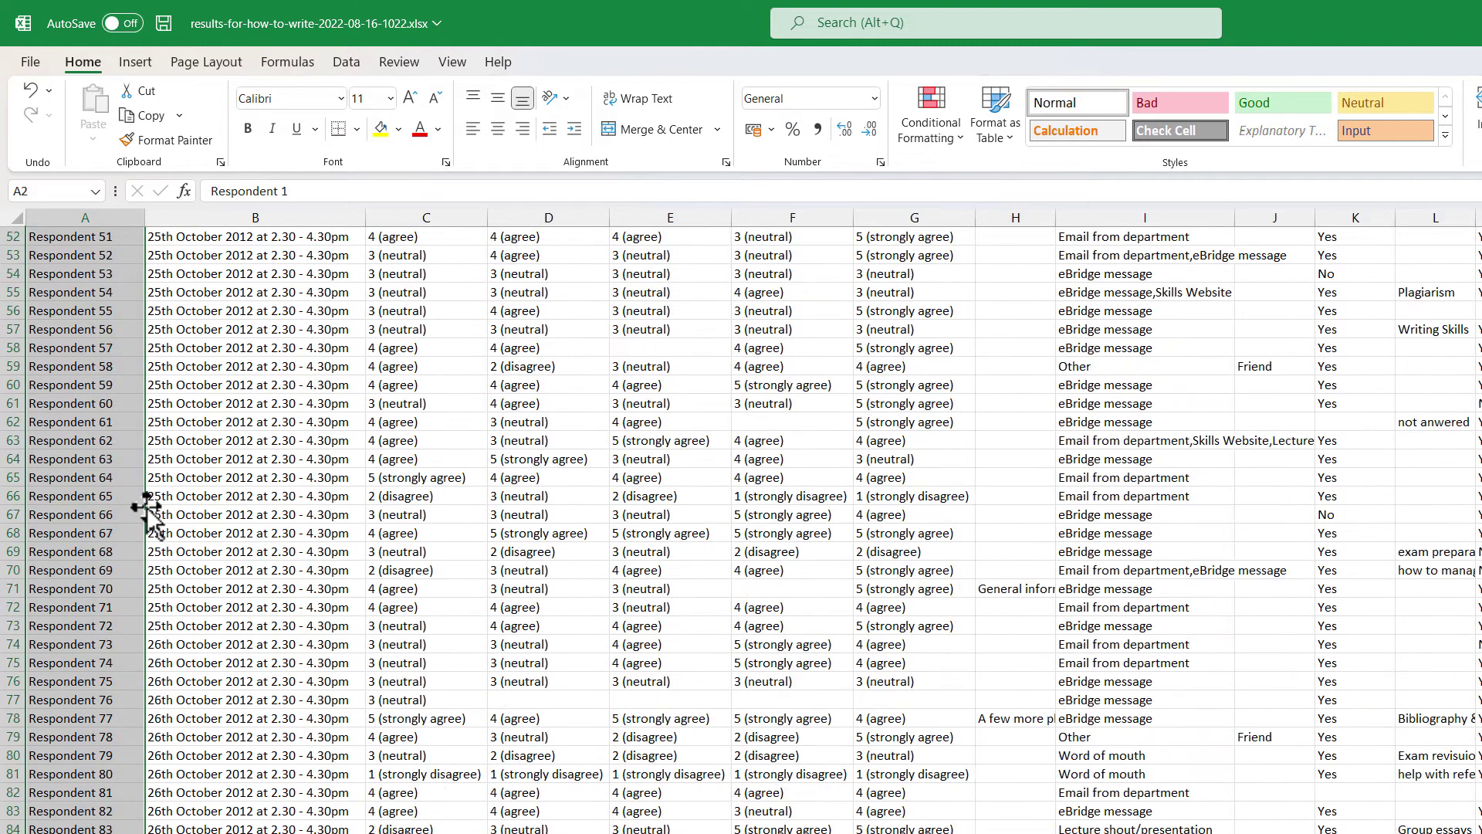
pyautogui.scroll(-9, 149, 507)
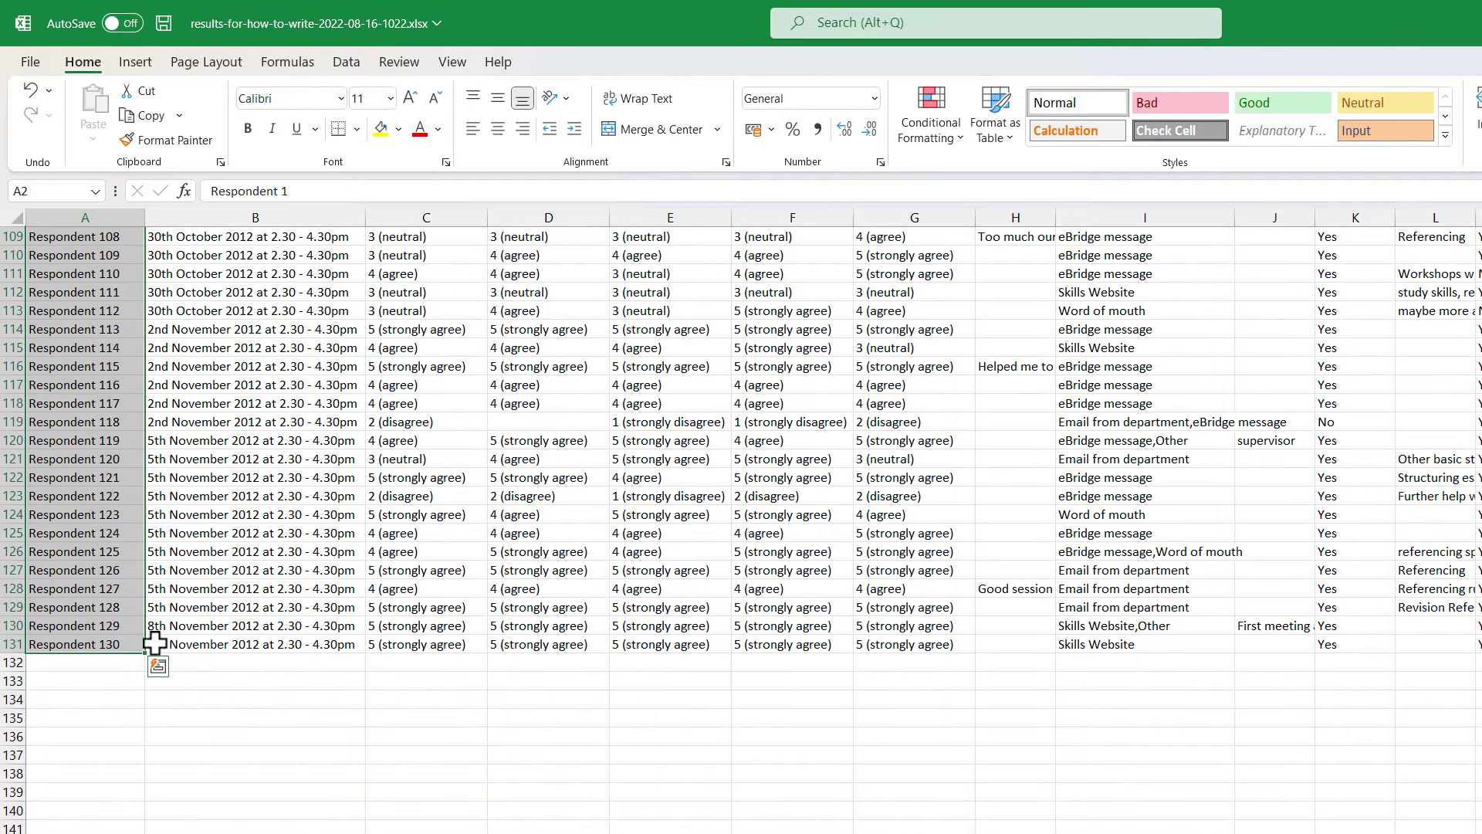
pyautogui.click(248, 681)
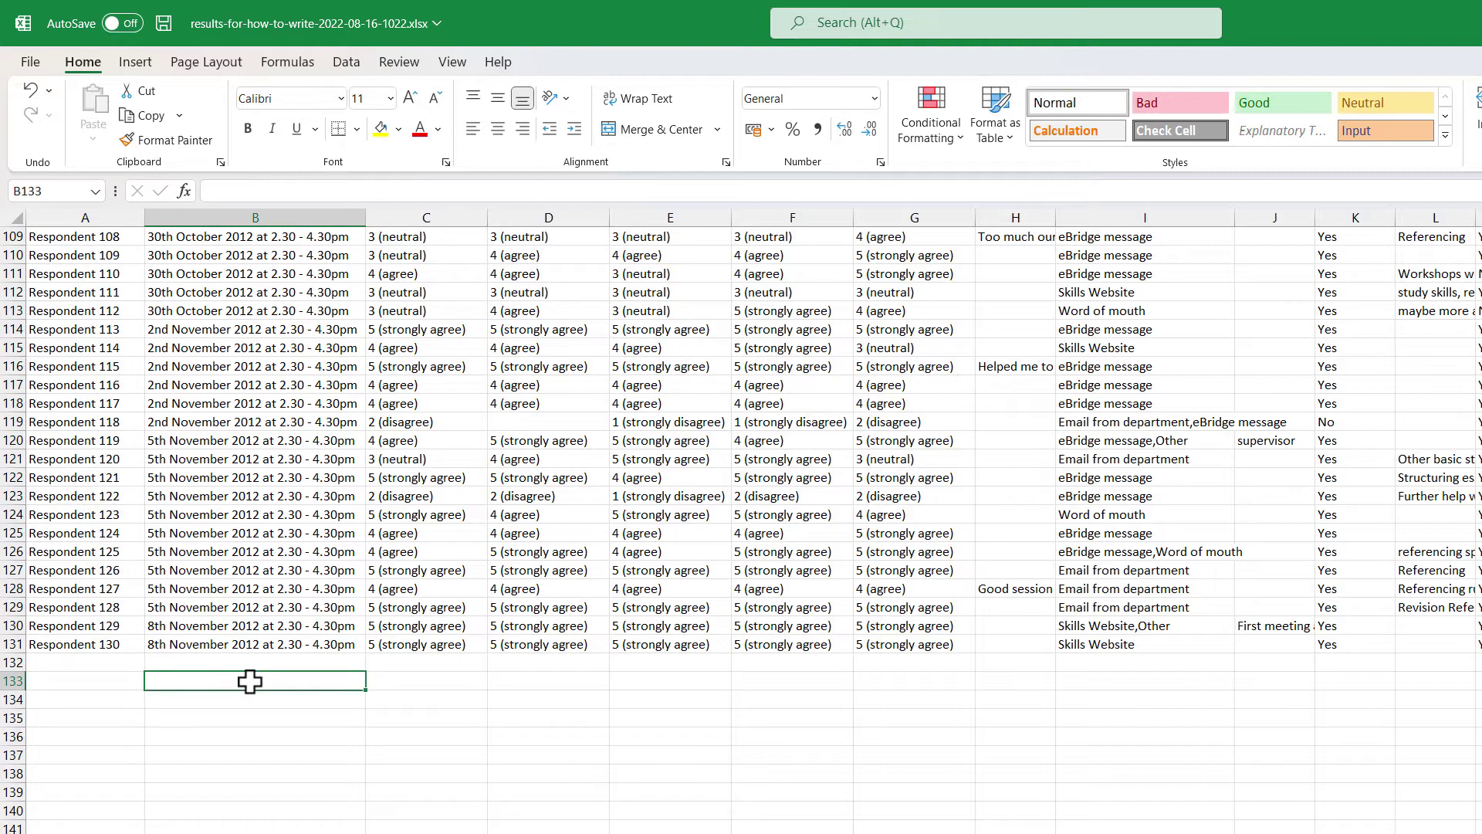
pyautogui.moveTo(259, 772); pyautogui.dragTo(265, 803)
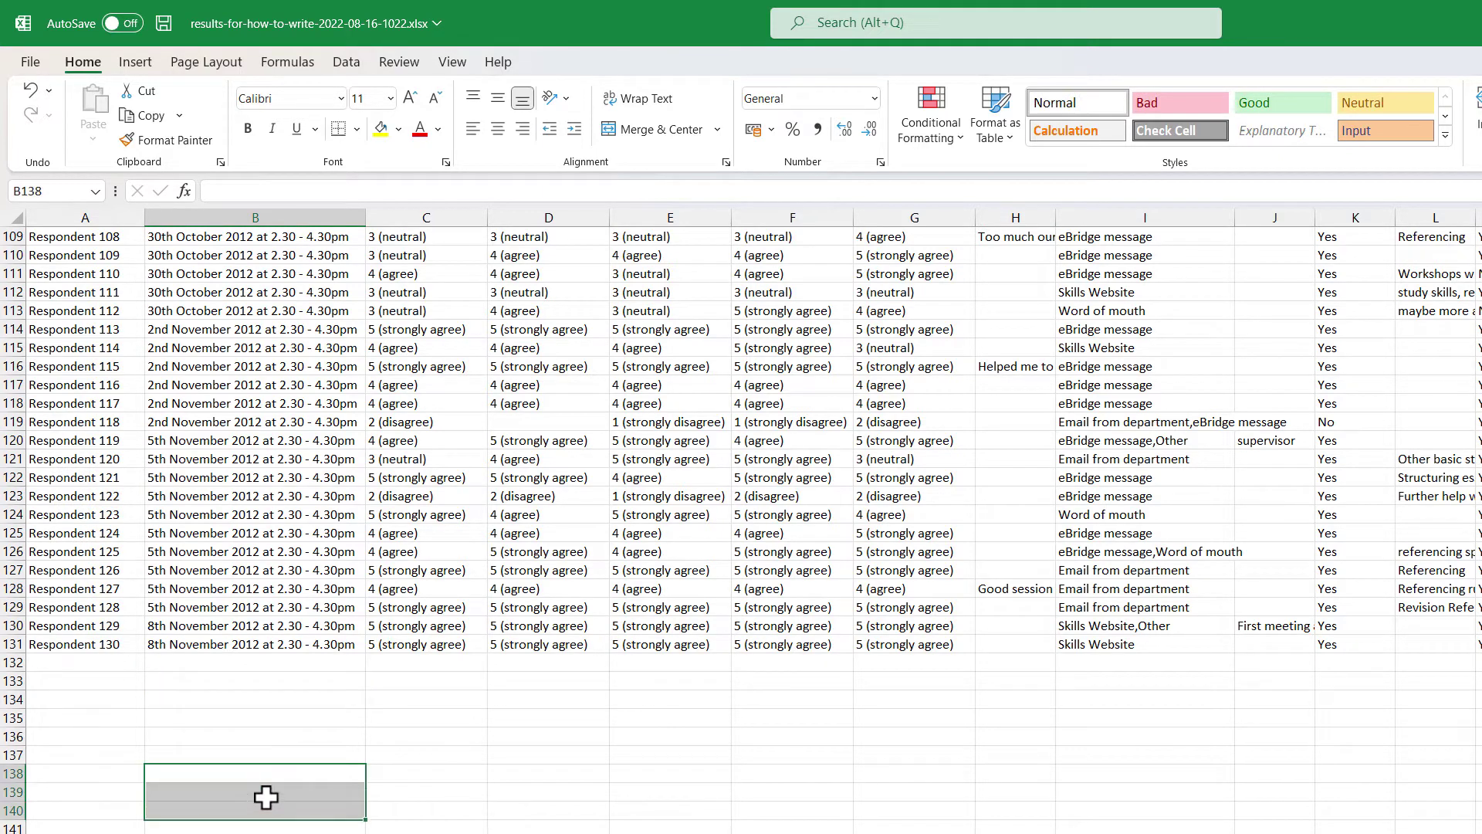
pyautogui.click(271, 723)
pyautogui.scroll(20, 272, 723)
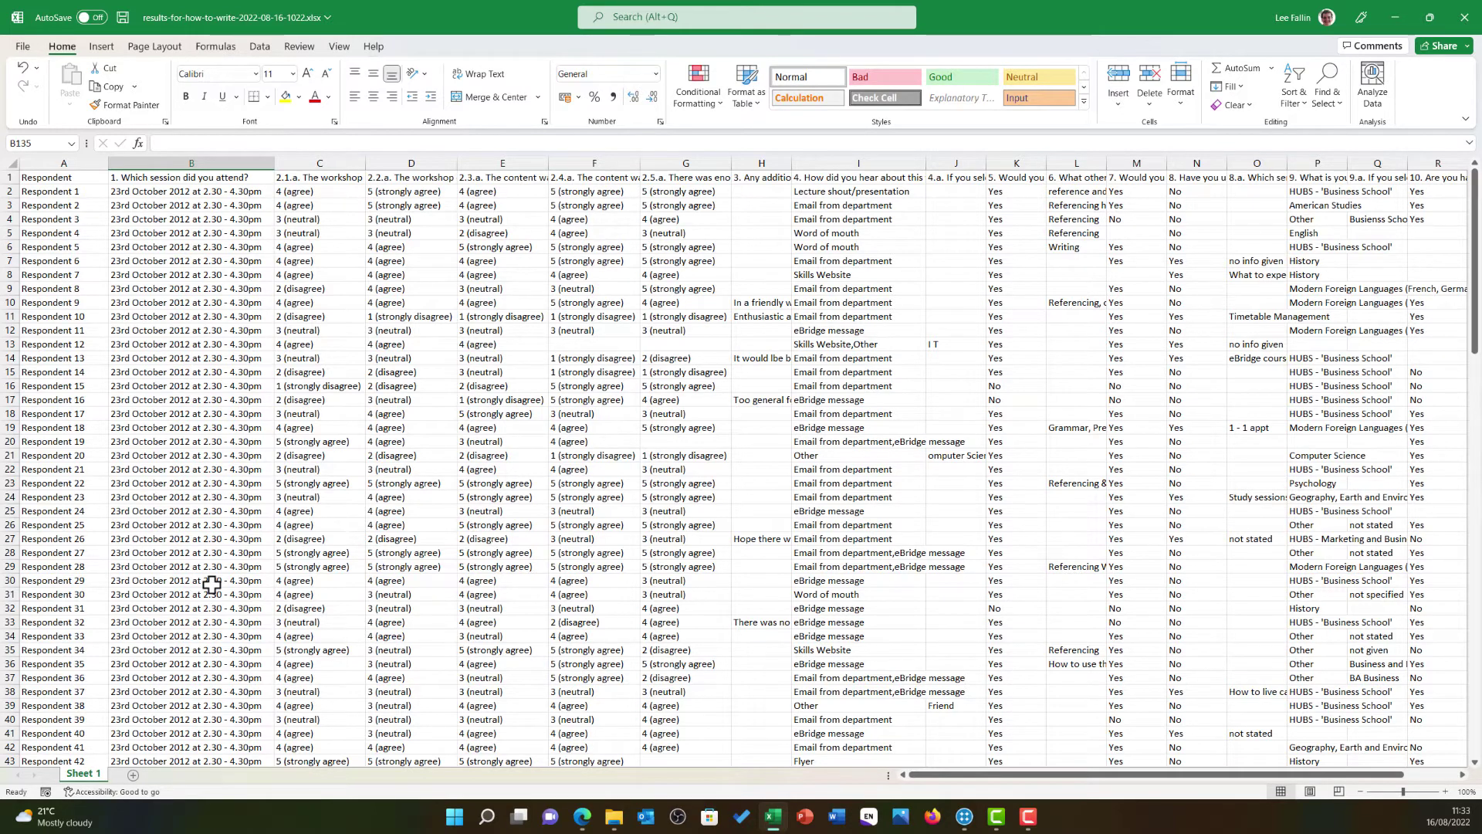
# Review rows for Respondents 1, 18, 5, 8 and 13 and several question columns, then save the workbook.
pyautogui.click(7, 193)
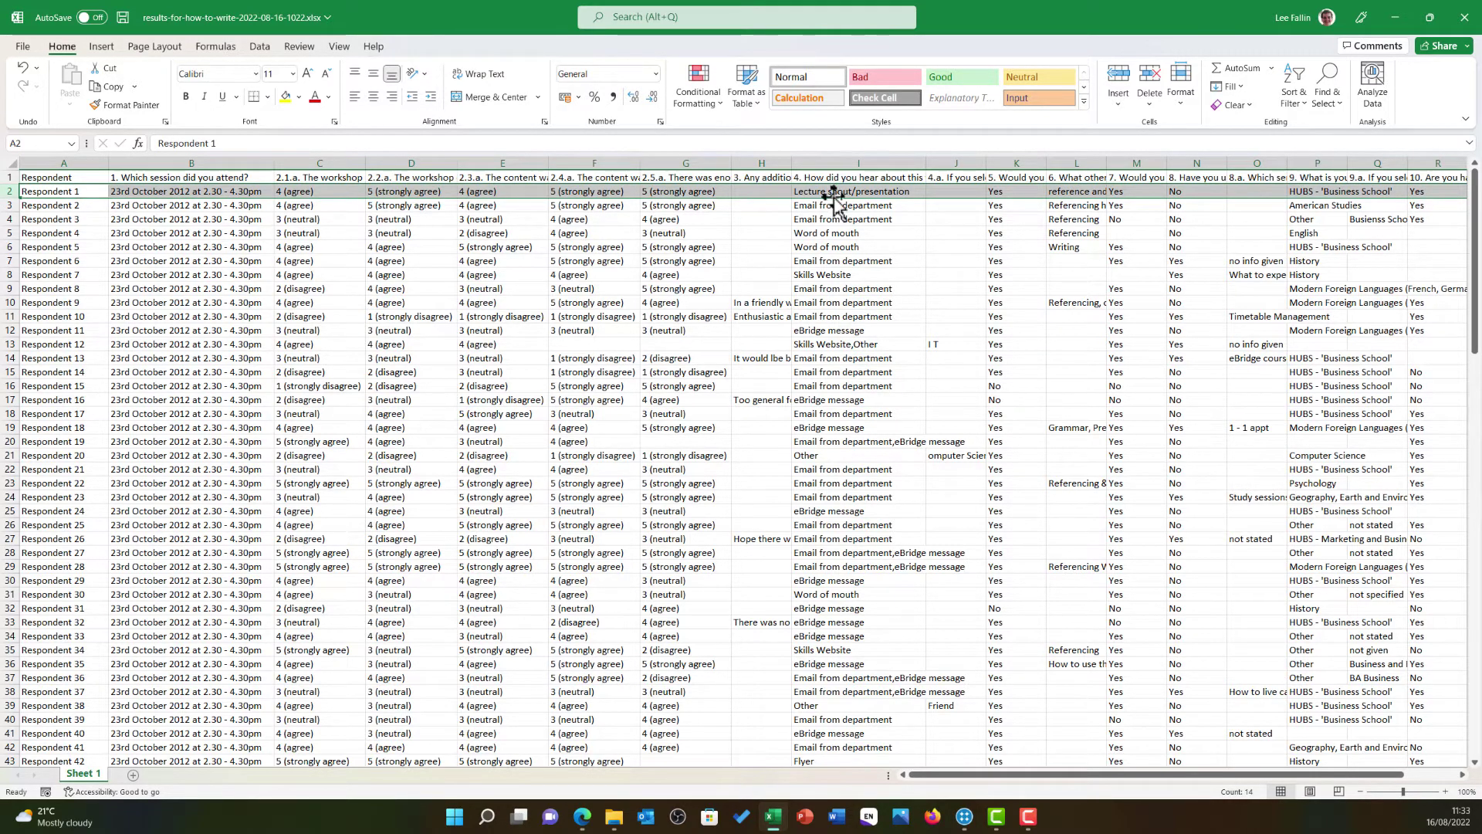
pyautogui.click(12, 429)
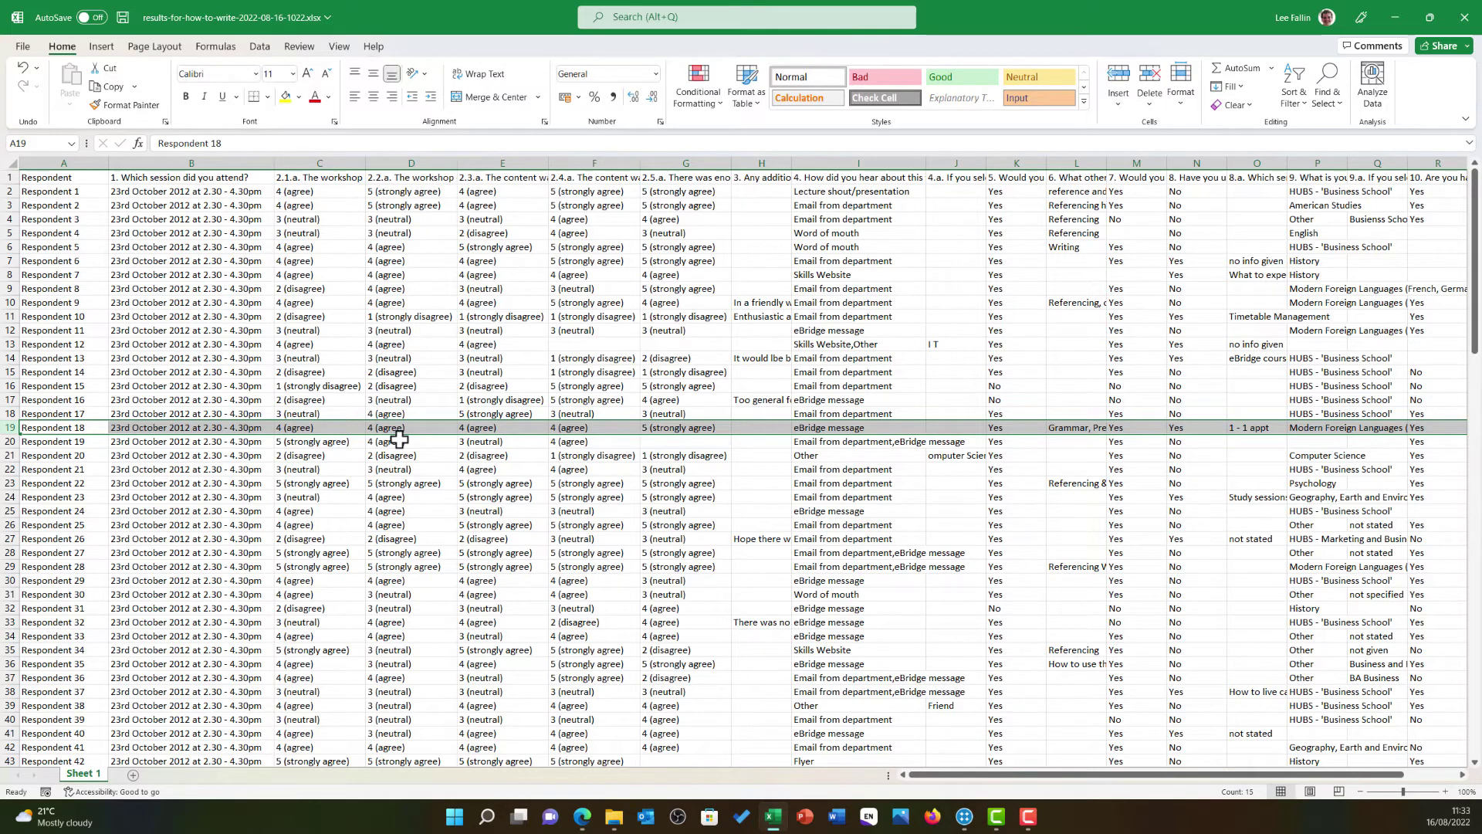
pyautogui.click(213, 168)
pyautogui.click(320, 164)
pyautogui.click(411, 164)
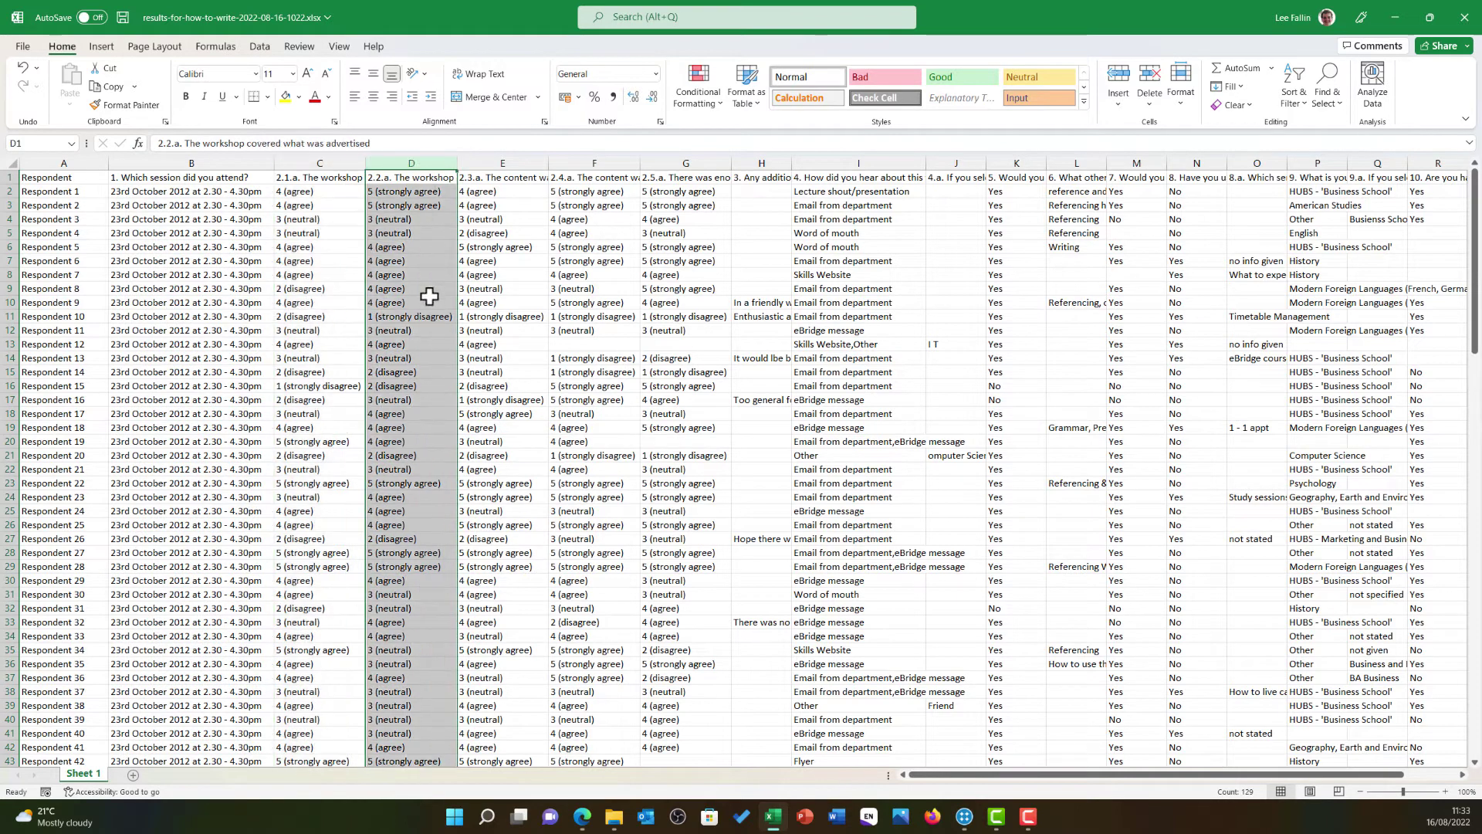
pyautogui.click(10, 247)
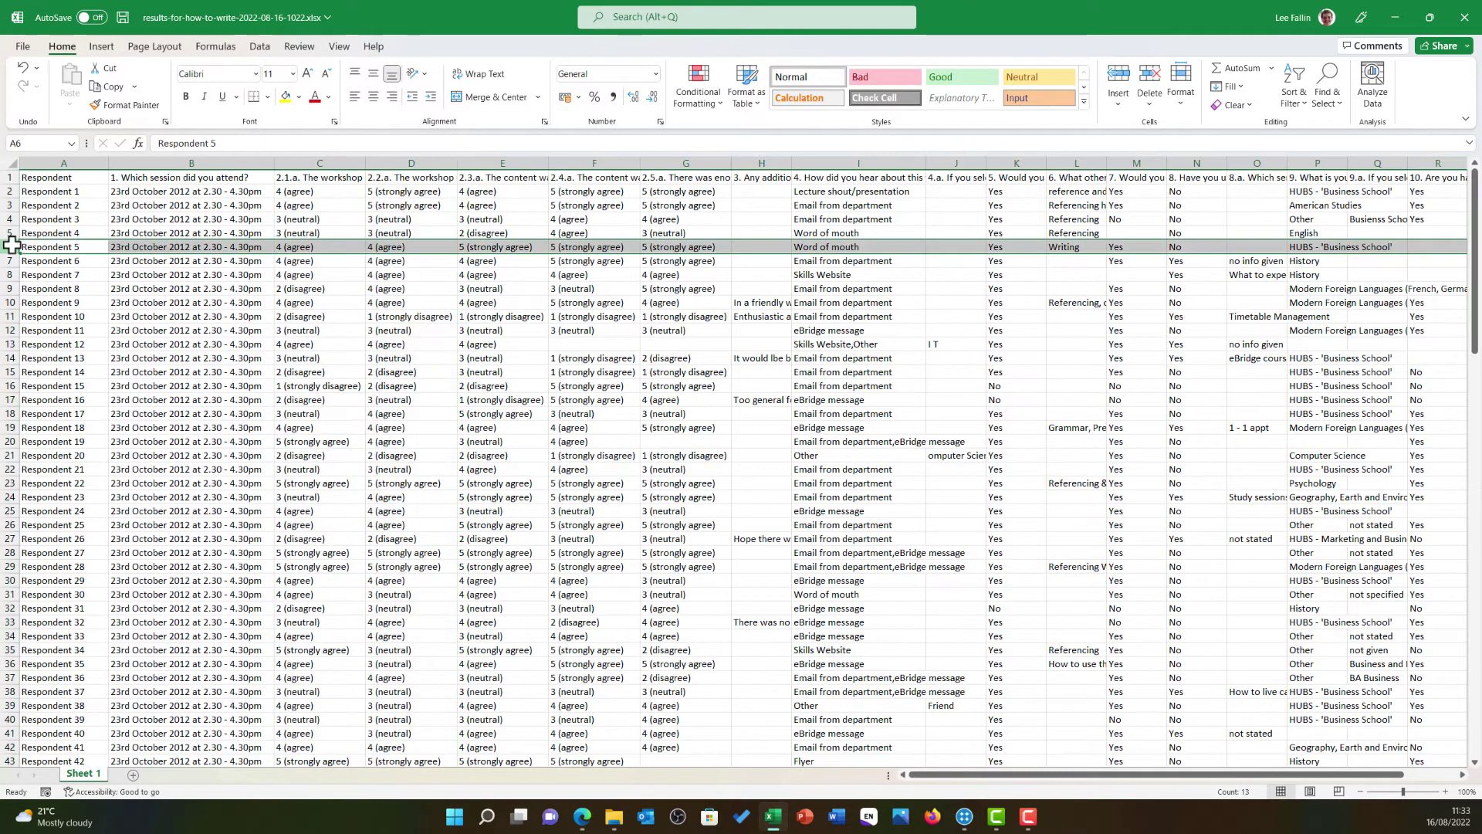
pyautogui.click(10, 288)
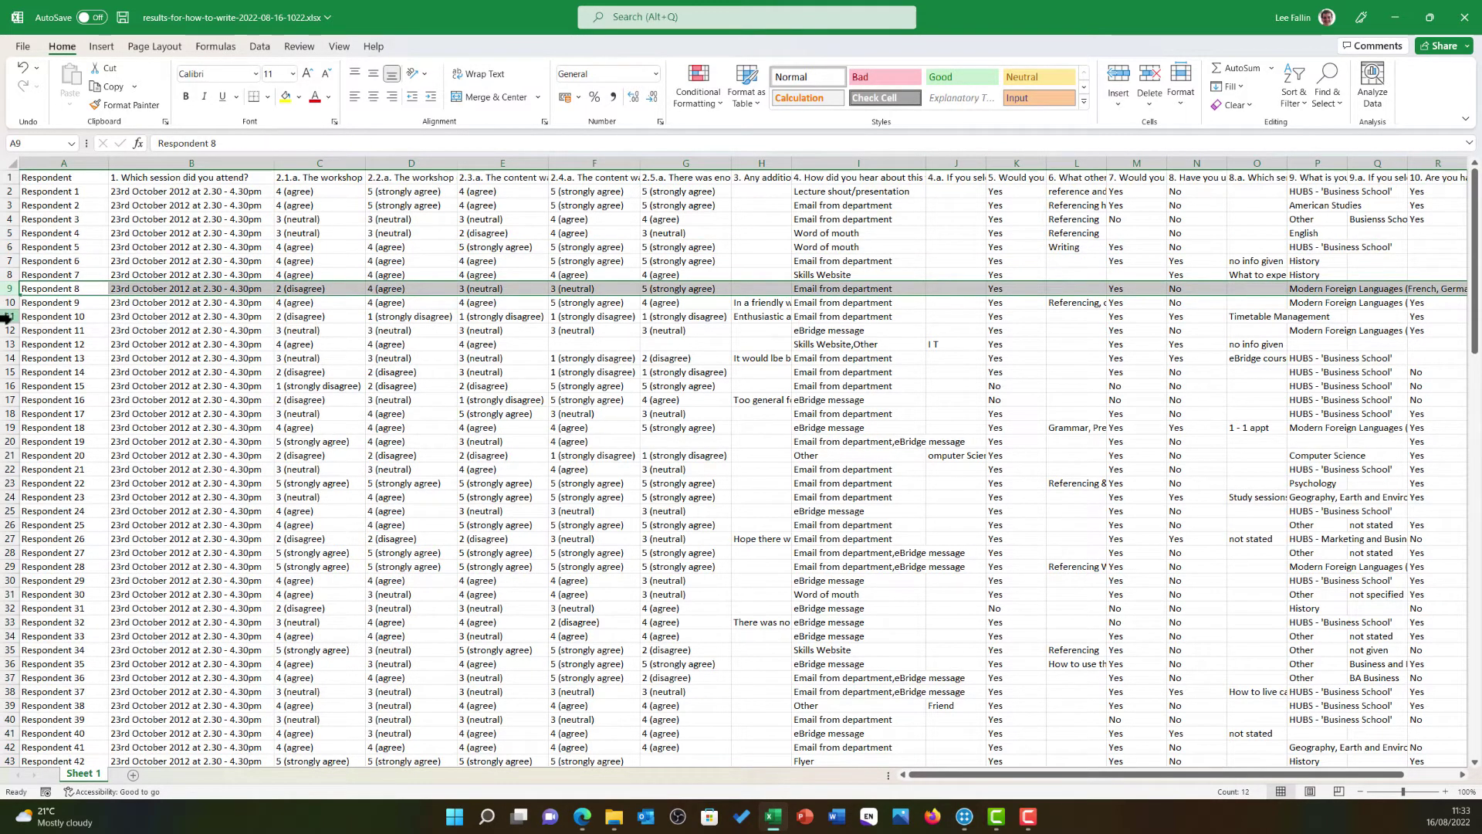
pyautogui.click(9, 358)
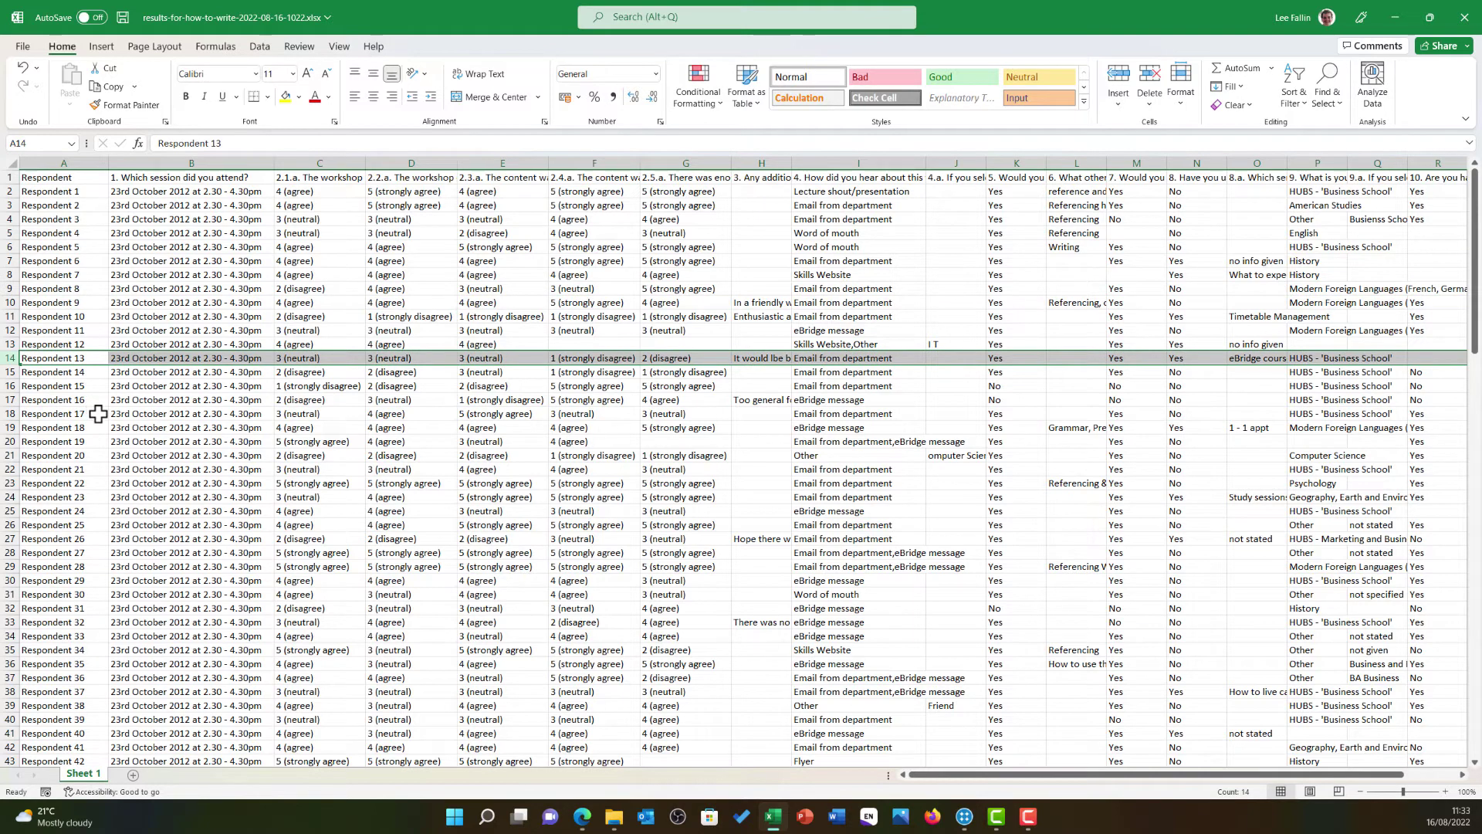
pyautogui.click(124, 18)
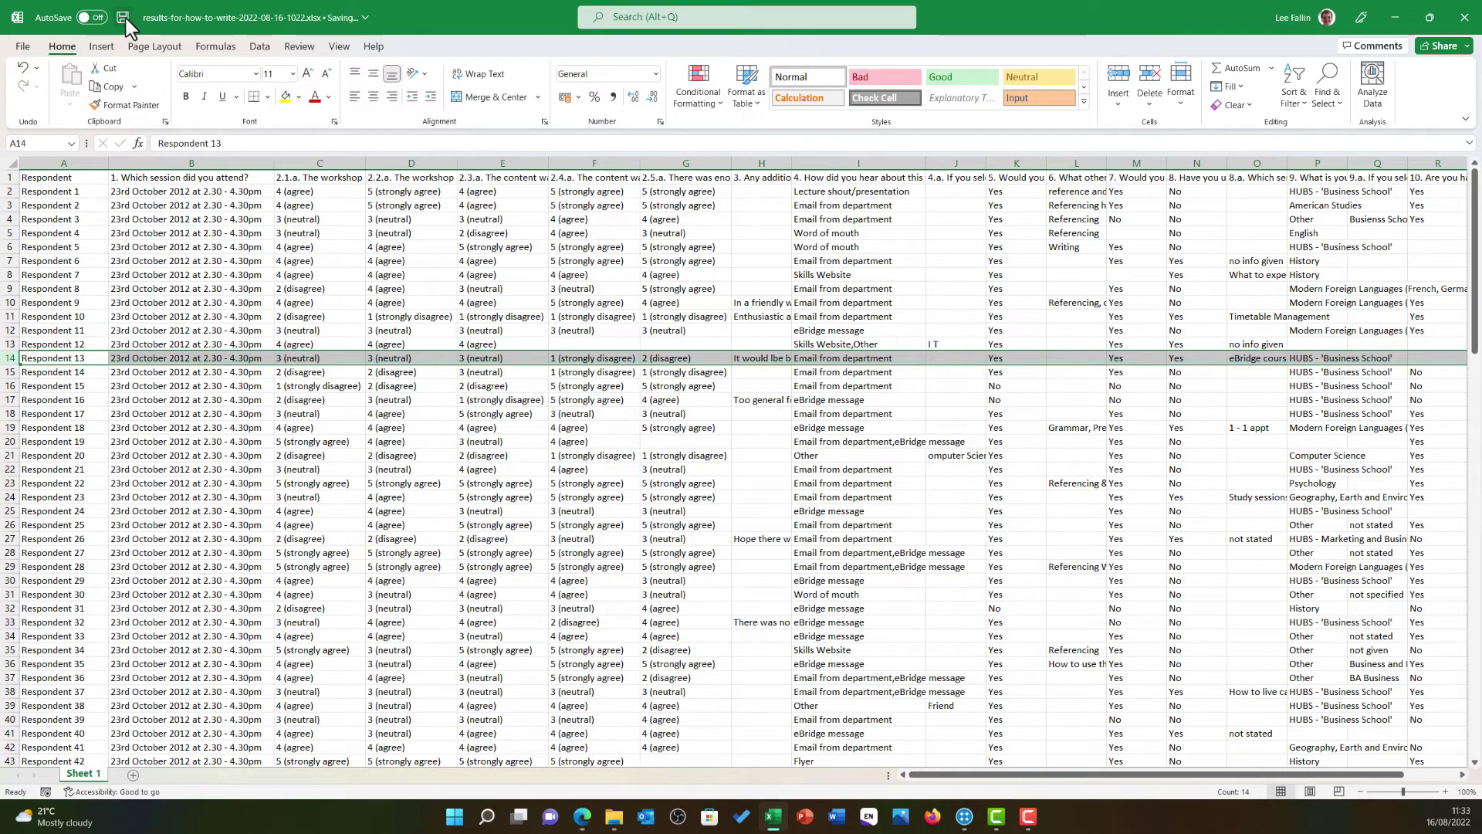